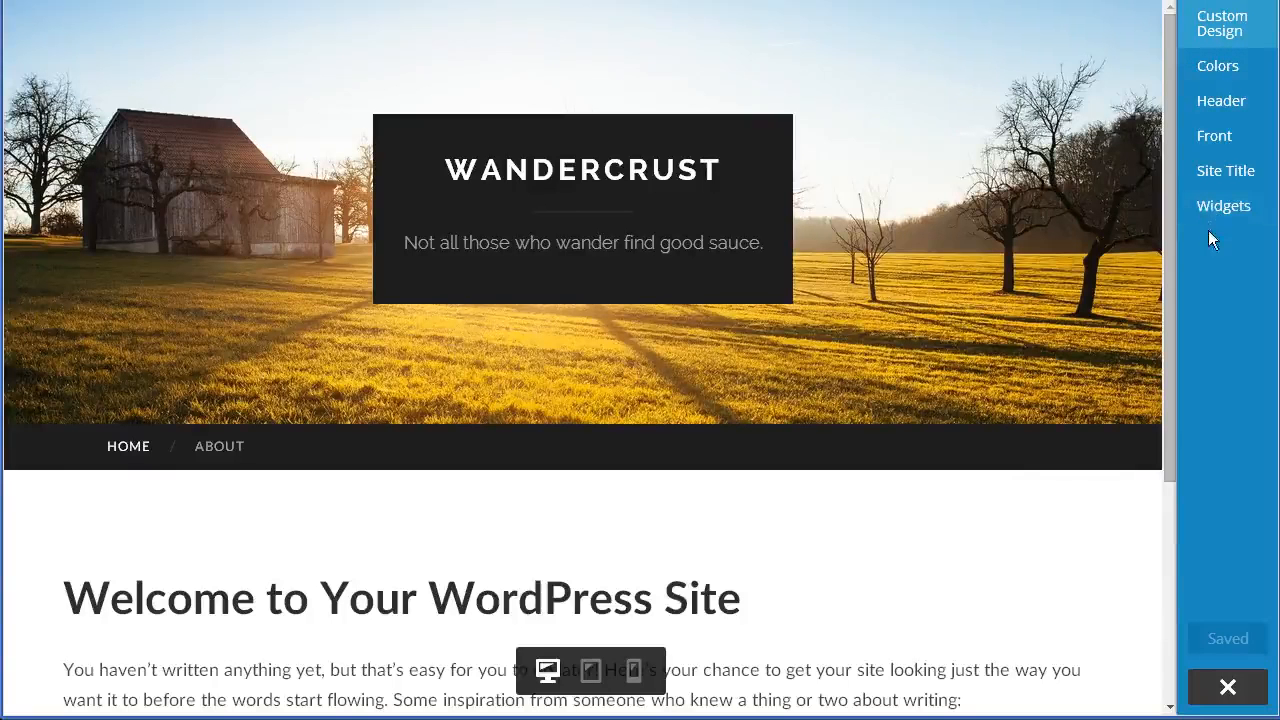
# - Open the Custom Design section to read about the design upgrade
pyautogui.click(1234, 40)
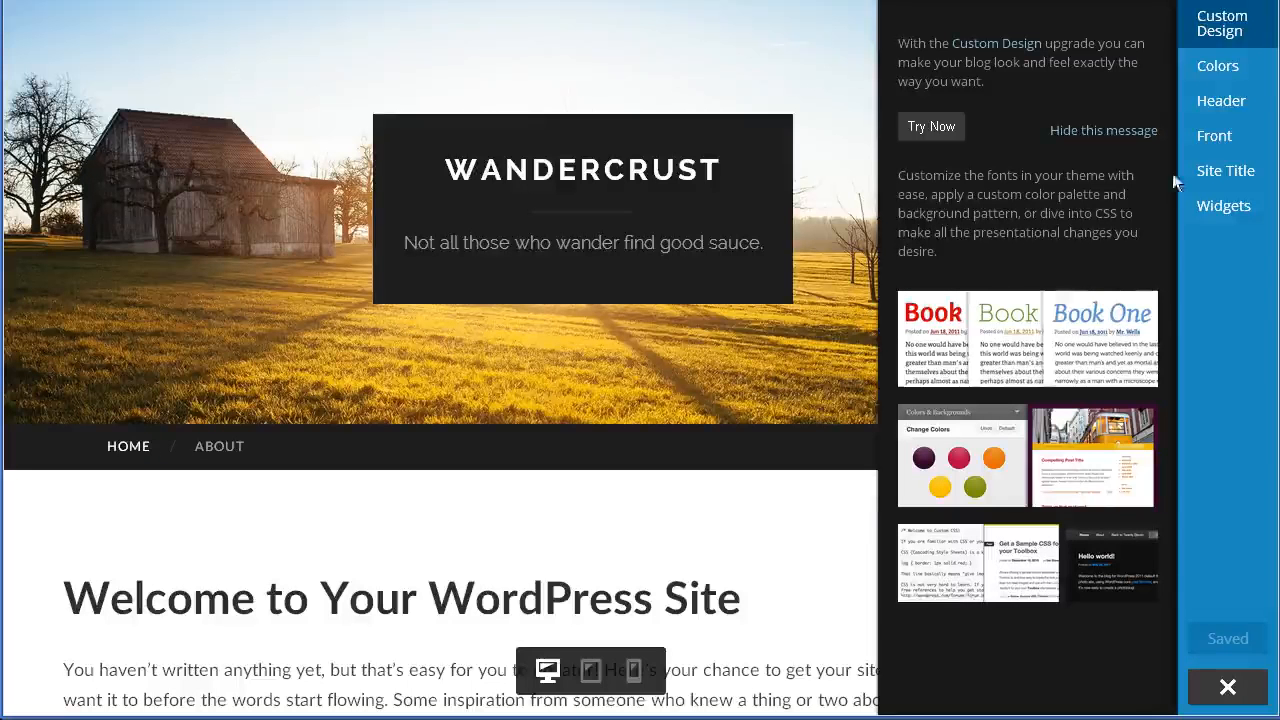
pyautogui.click(1240, 33)
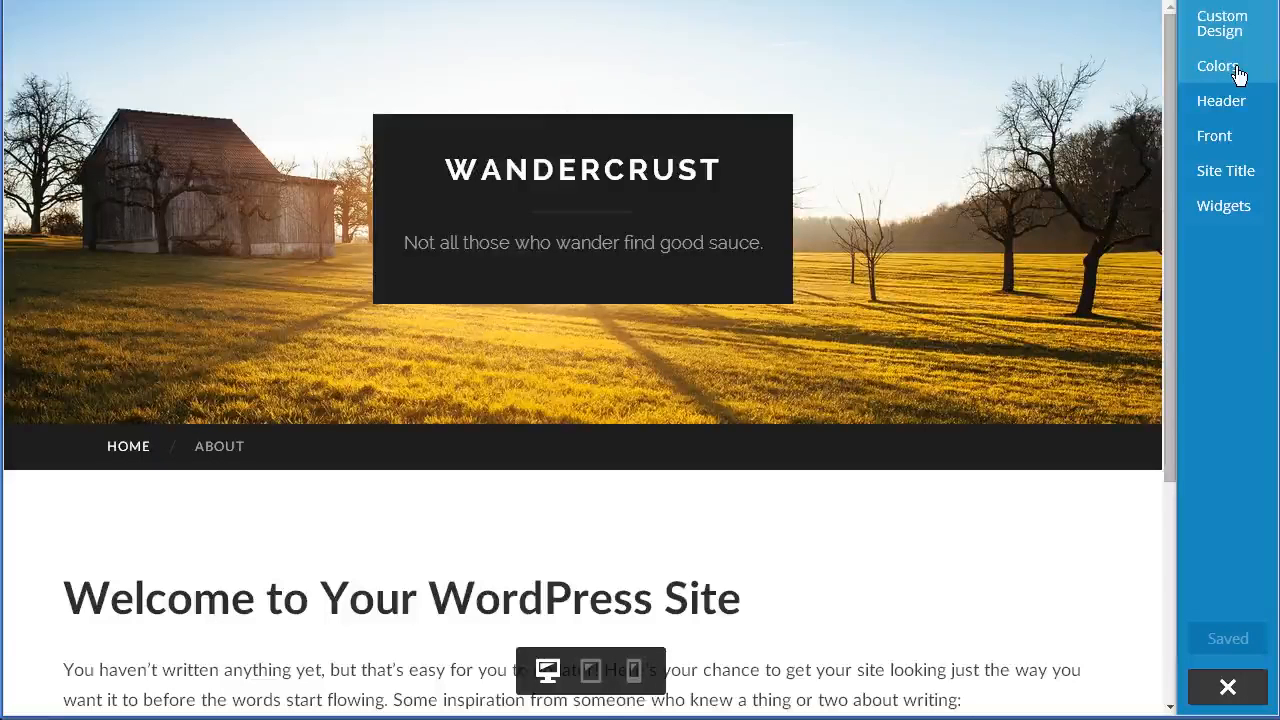
pyautogui.click(1234, 24)
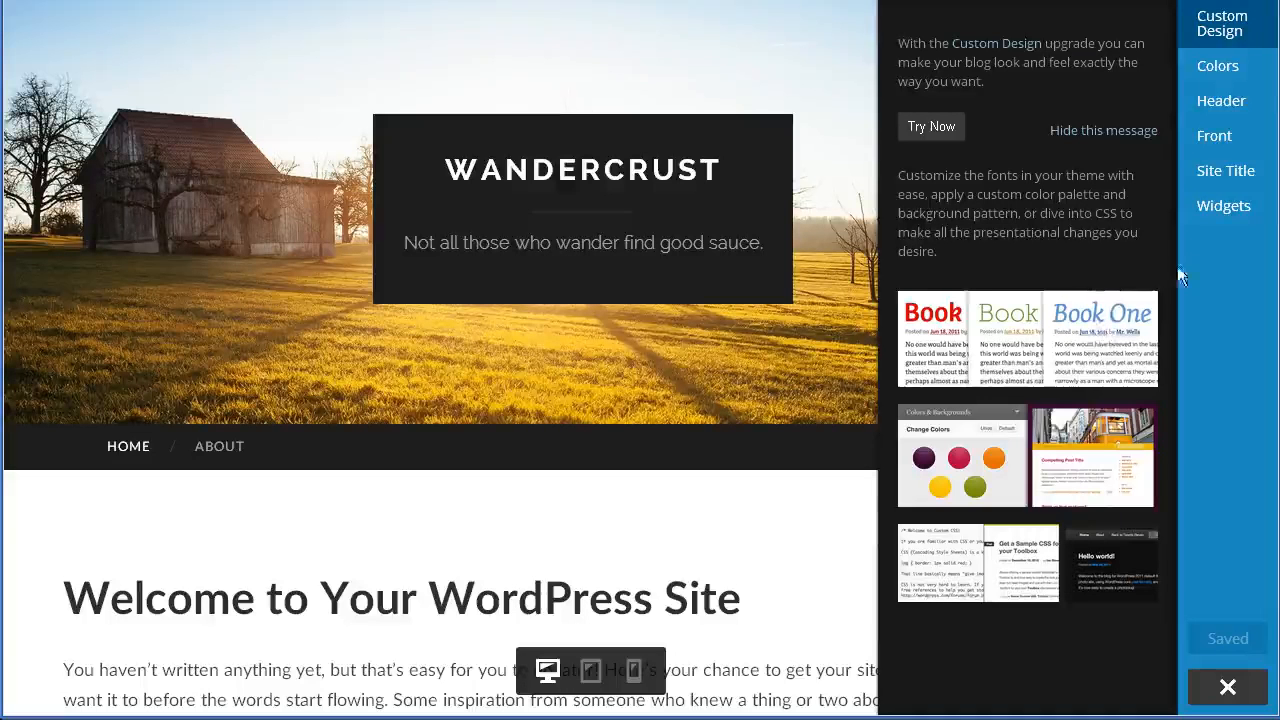
# - Open the Colors settings and set the site background to a custom blue, #0a1db2
pyautogui.click(1226, 74)
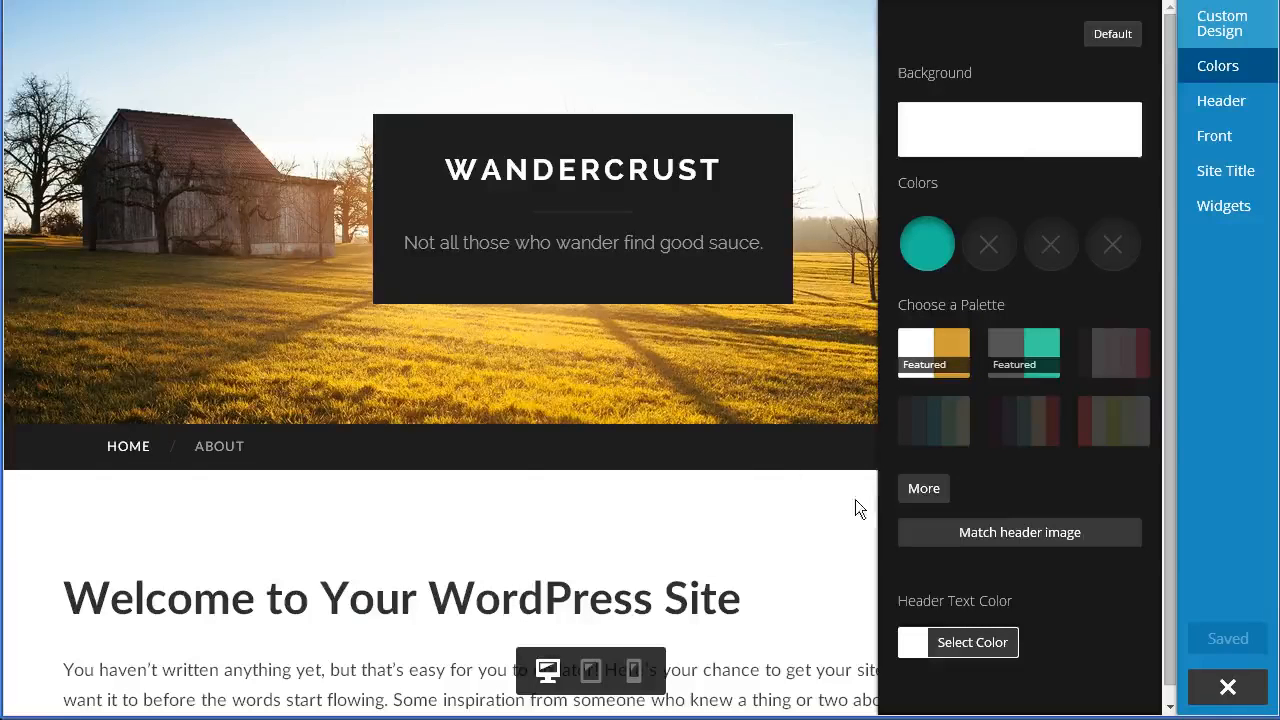
pyautogui.moveTo(946, 129)
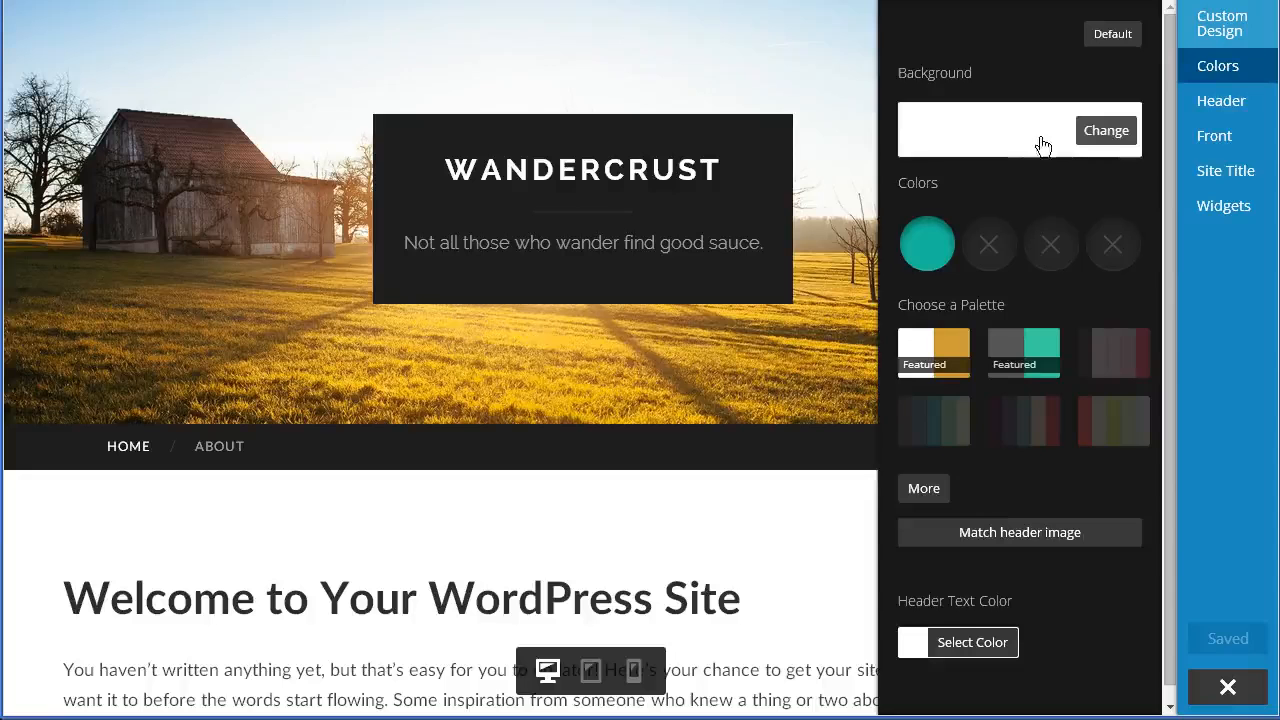
pyautogui.click(1111, 137)
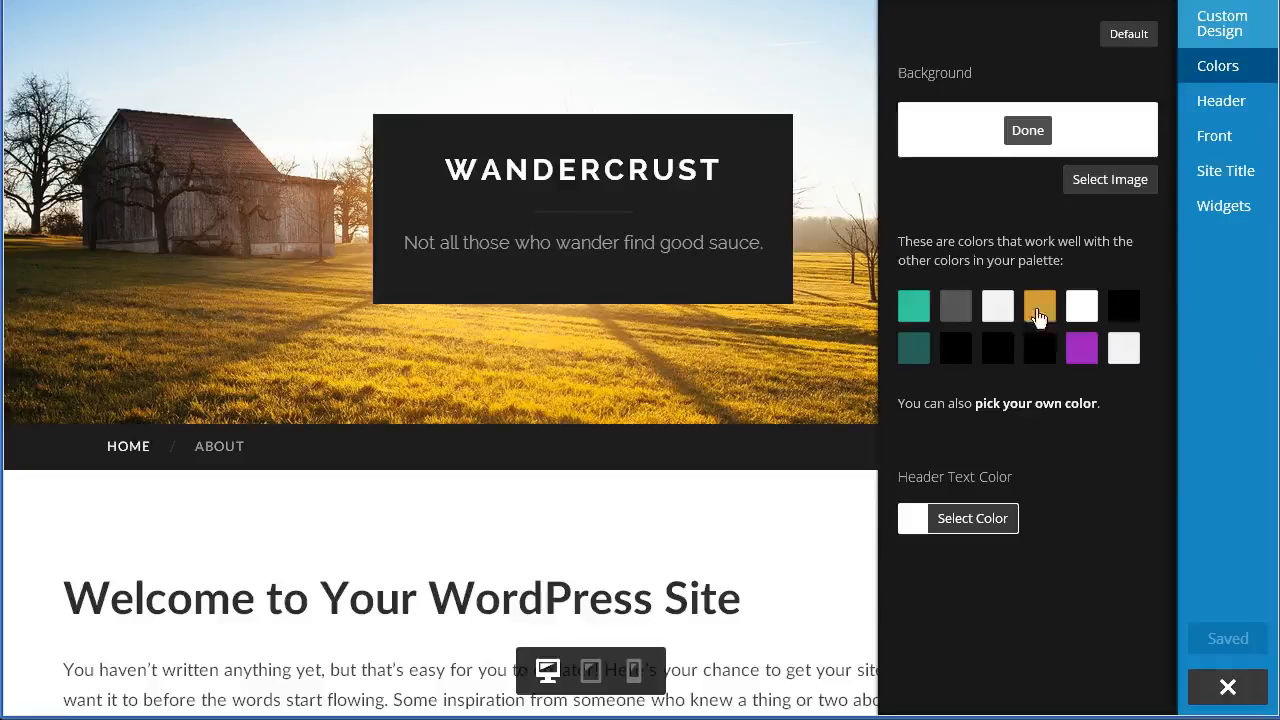
pyautogui.click(1066, 405)
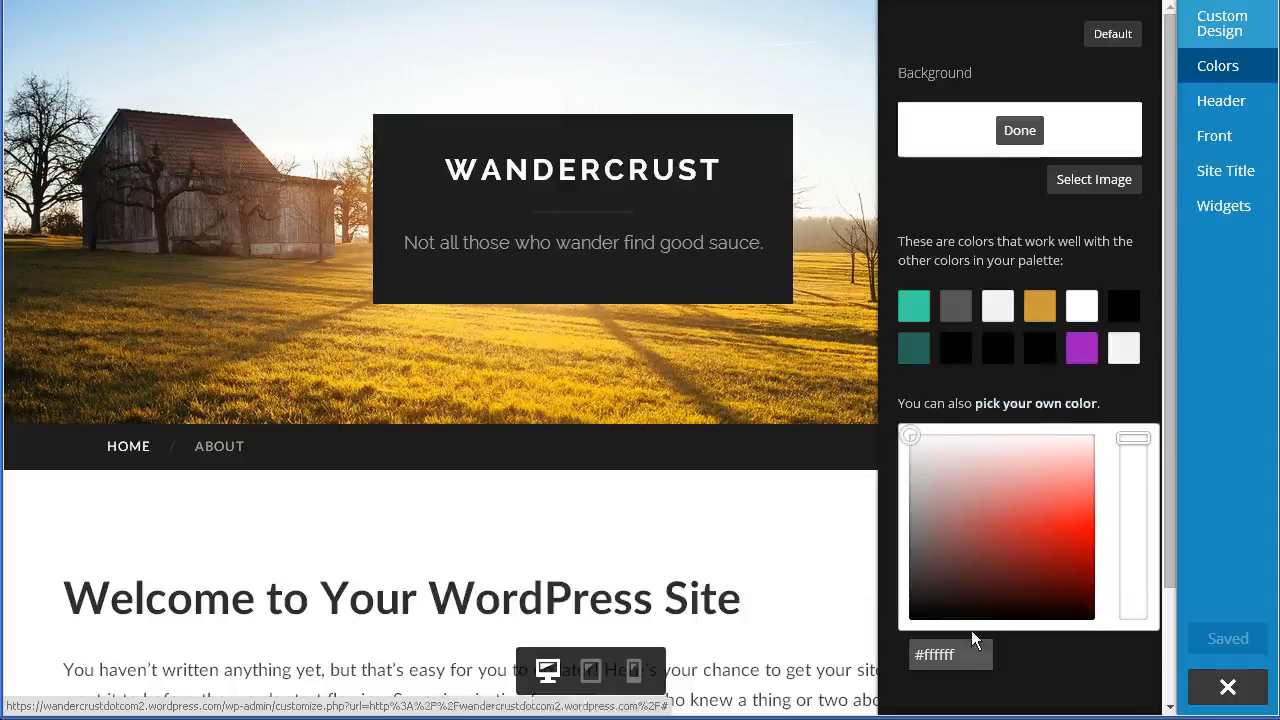
pyautogui.scroll(-2, 971, 634)
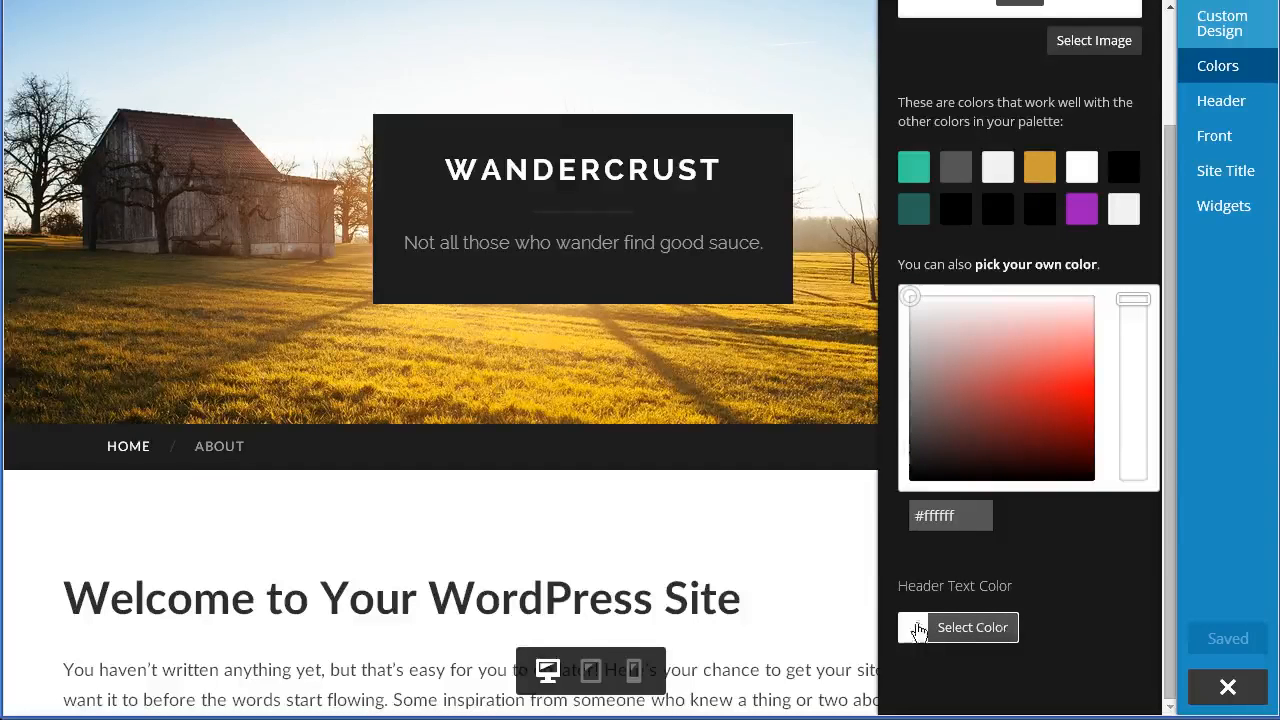
pyautogui.scroll(2, 1096, 621)
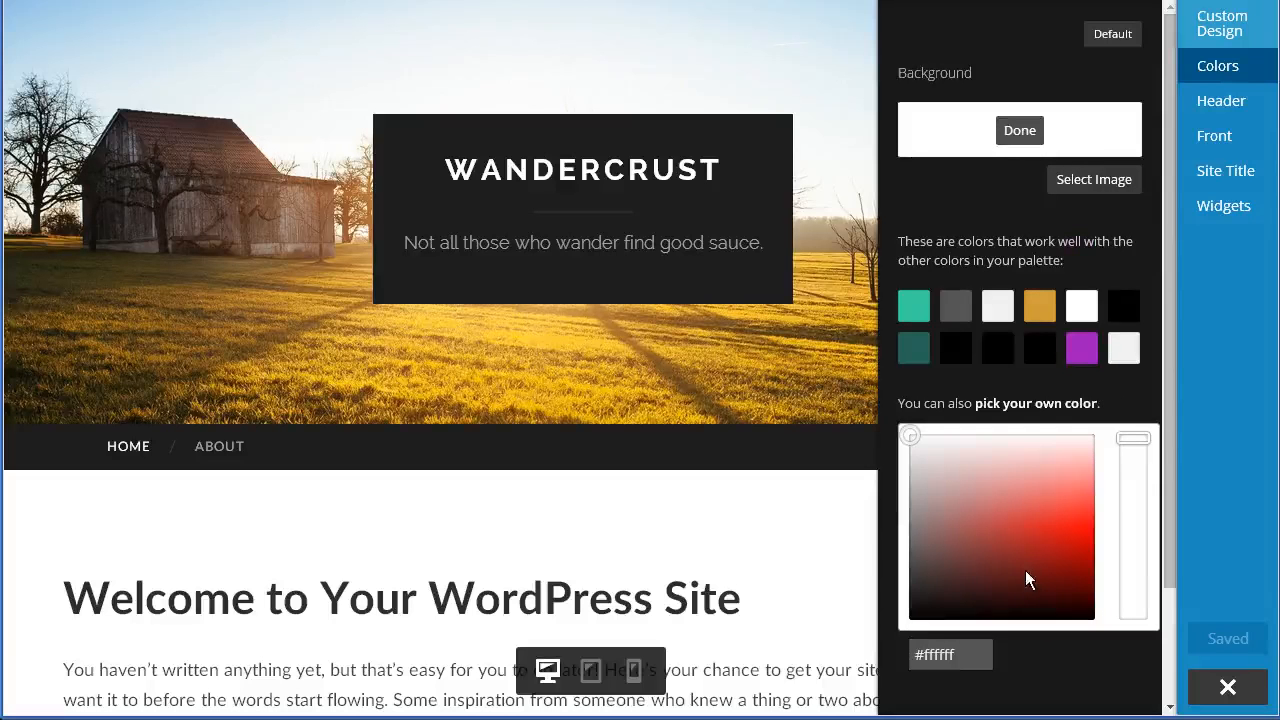
pyautogui.scroll(-2, 1025, 580)
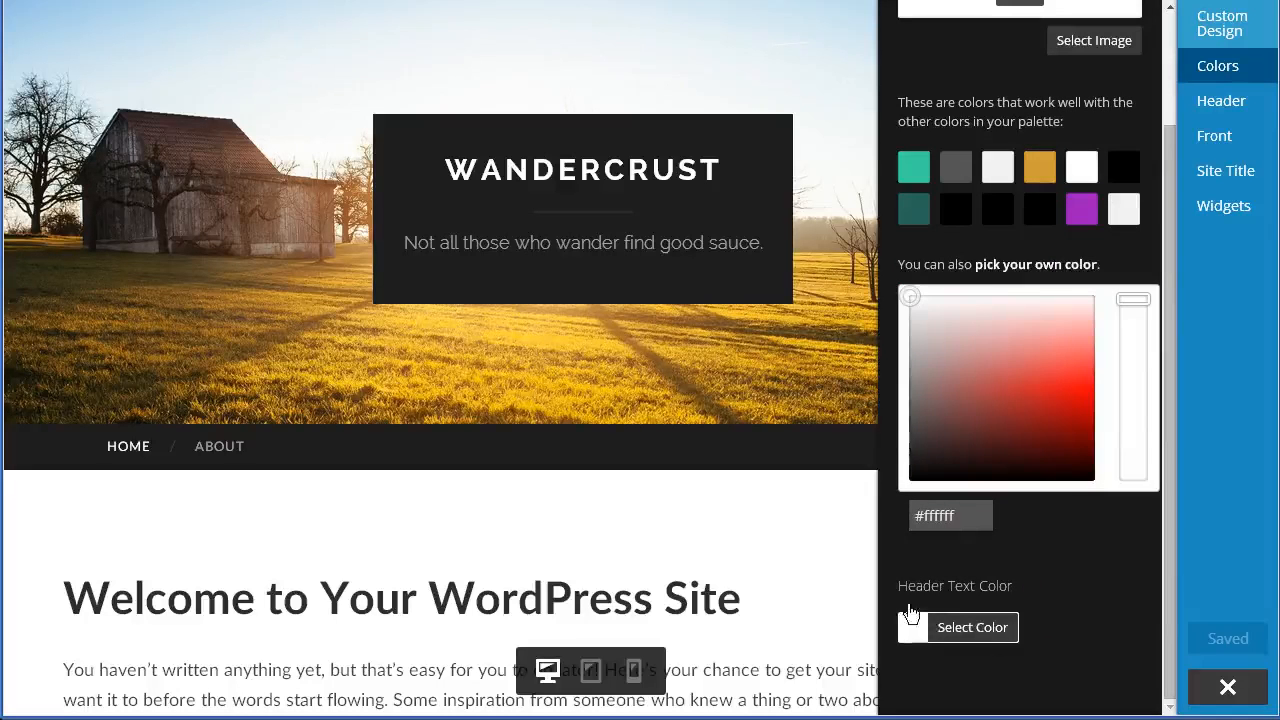
pyautogui.scroll(2, 1094, 609)
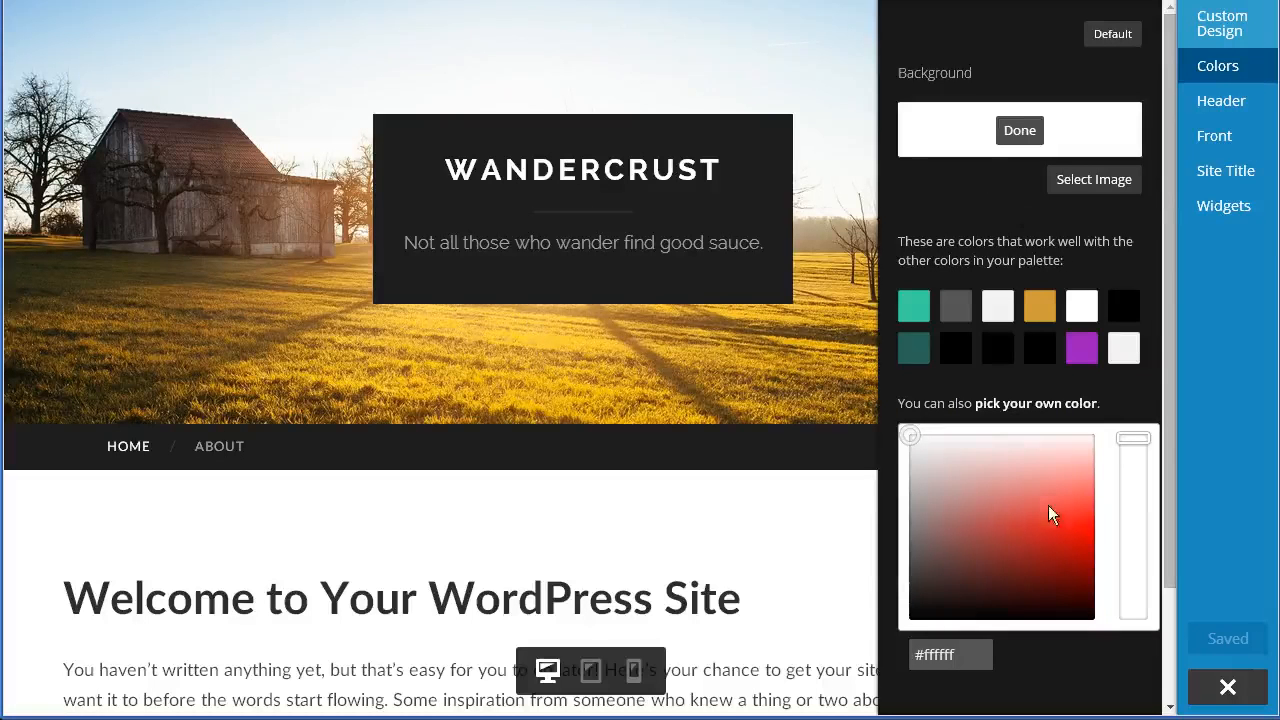
pyautogui.moveTo(938, 472); pyautogui.dragTo(968, 580)
pyautogui.click(1133, 553)
pyautogui.moveTo(1045, 555); pyautogui.dragTo(1073, 550)
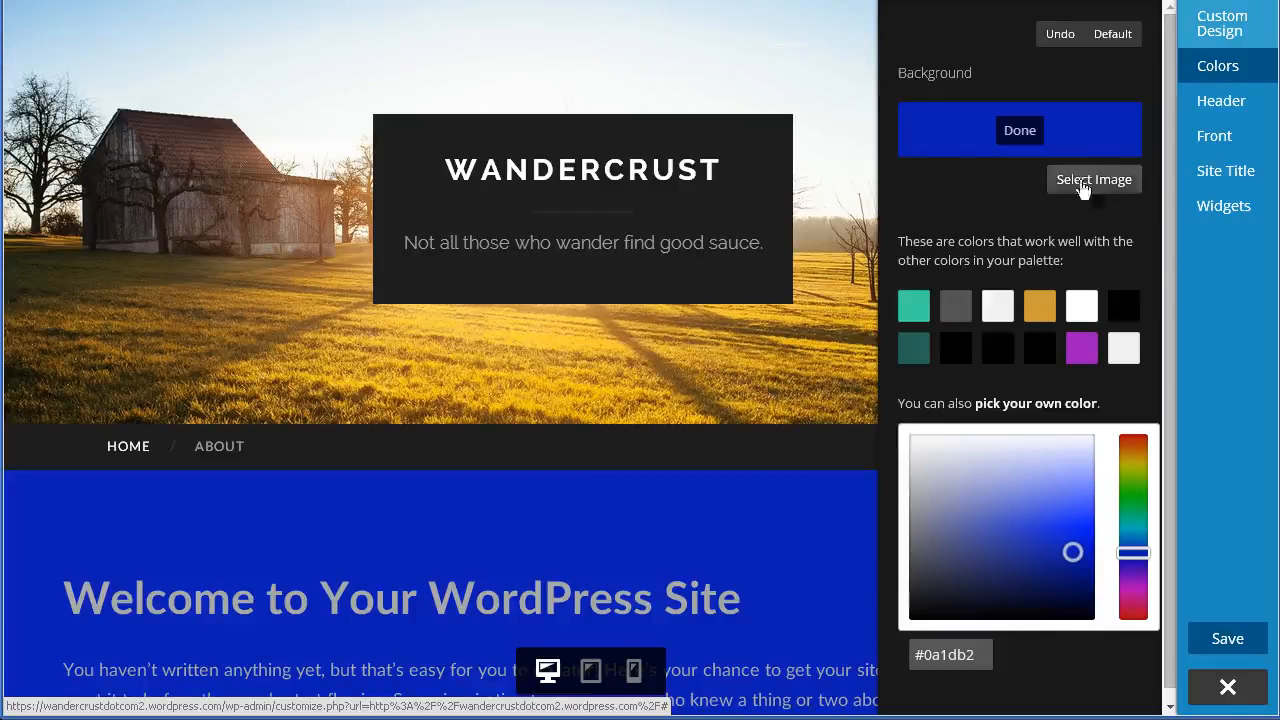
# - Upload clean_textile2.png and select it as the site background image
pyautogui.click(1128, 182)
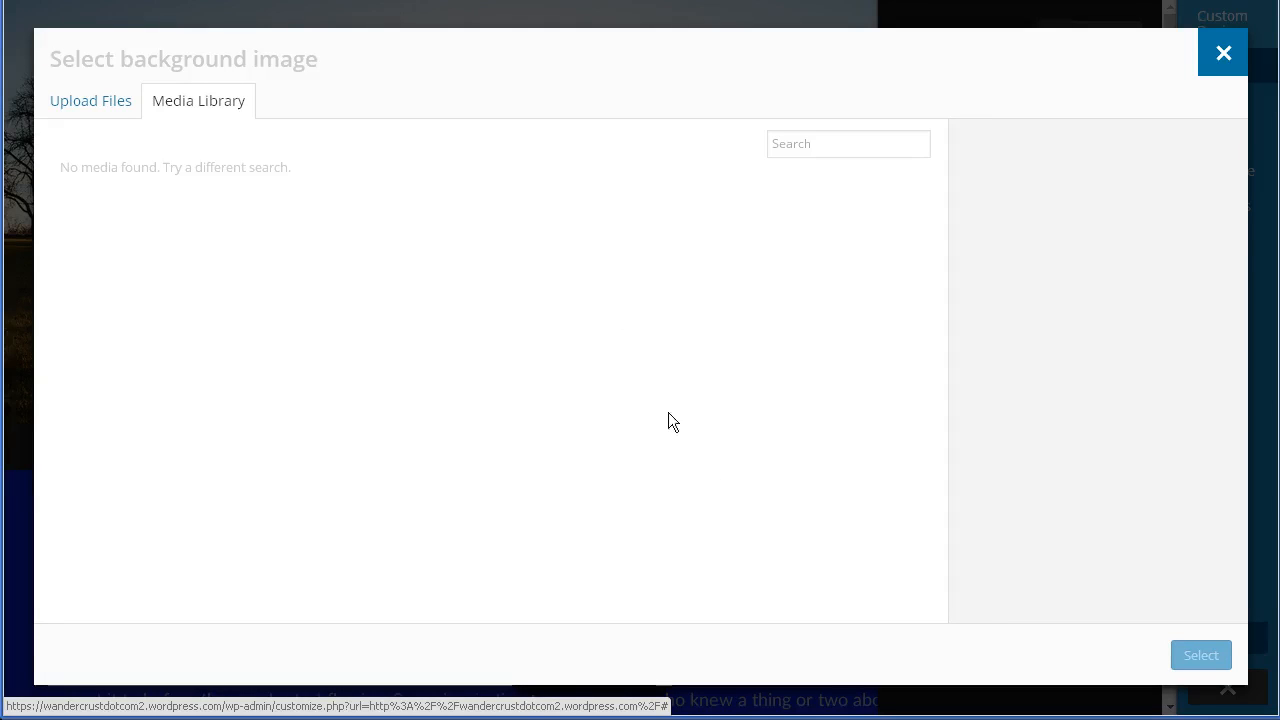
pyautogui.click(98, 112)
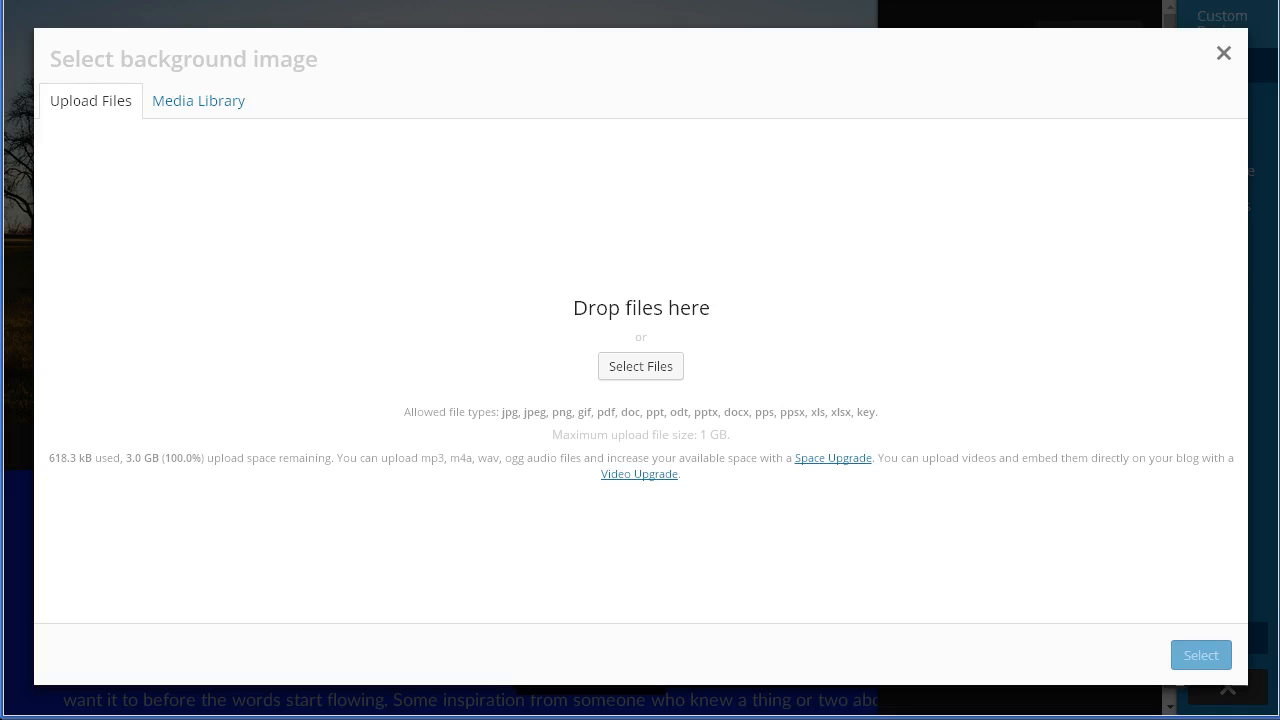
pyautogui.moveTo(0, 240); pyautogui.dragTo(272, 238)
pyautogui.moveTo(382, 264); pyautogui.dragTo(575, 397)
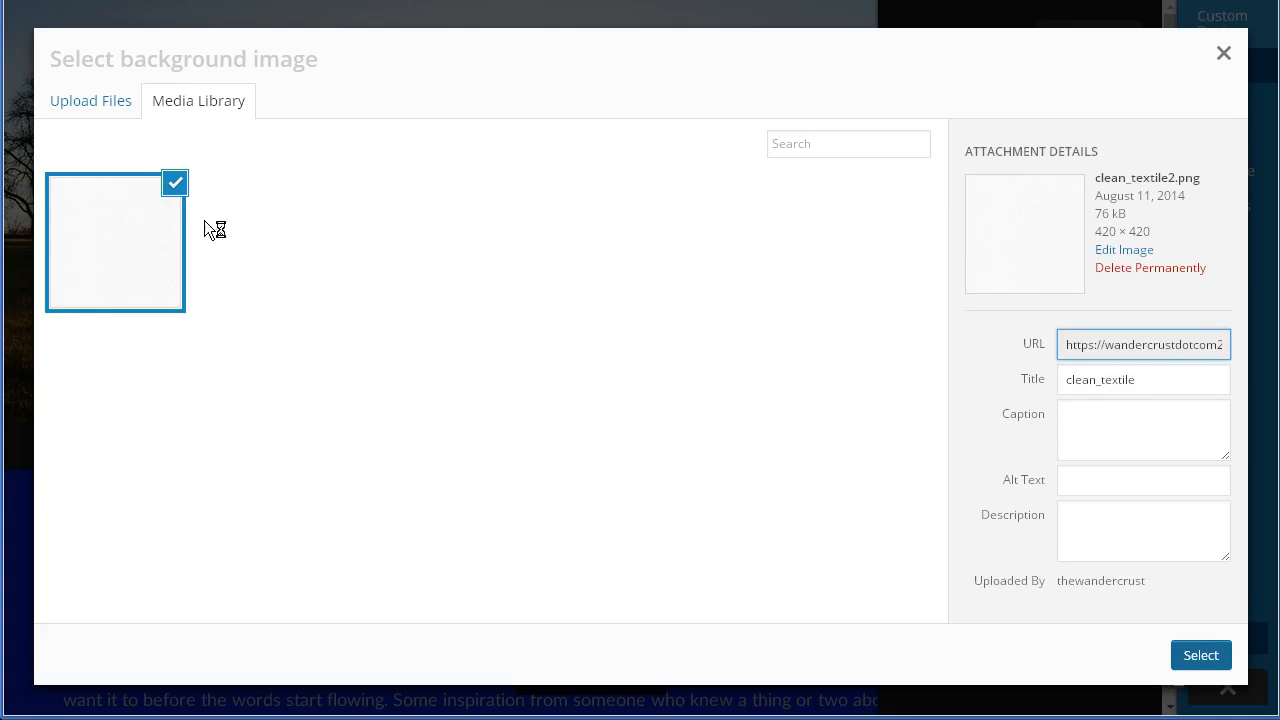
pyautogui.click(175, 188)
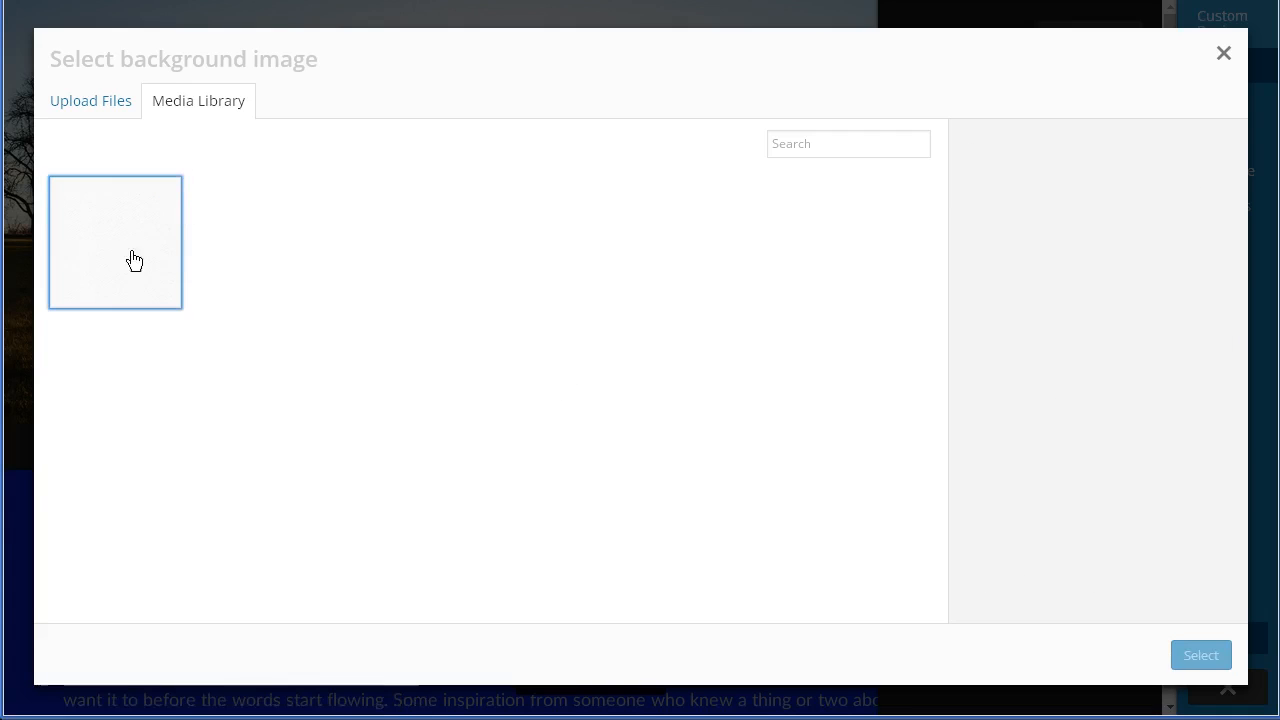
pyautogui.click(175, 190)
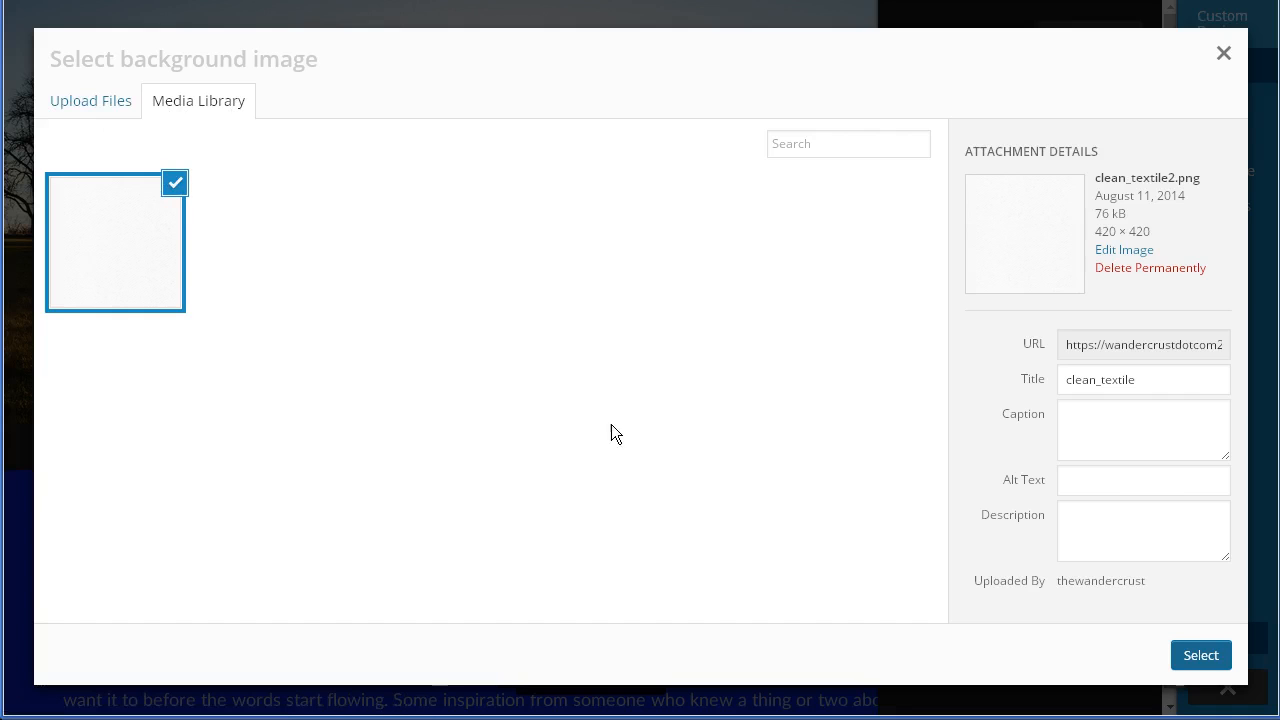
pyautogui.click(1203, 664)
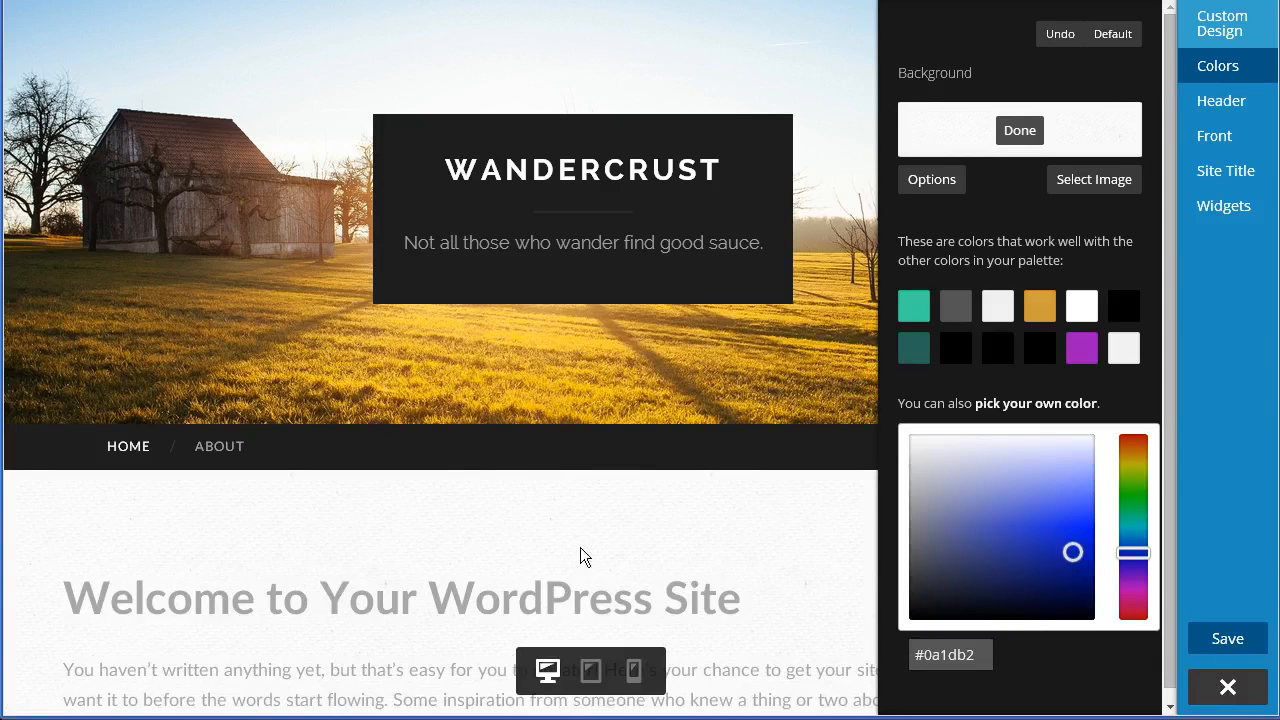
# - Scroll through the site preview to examine the new textile background
pyautogui.scroll(-3, 517, 546)
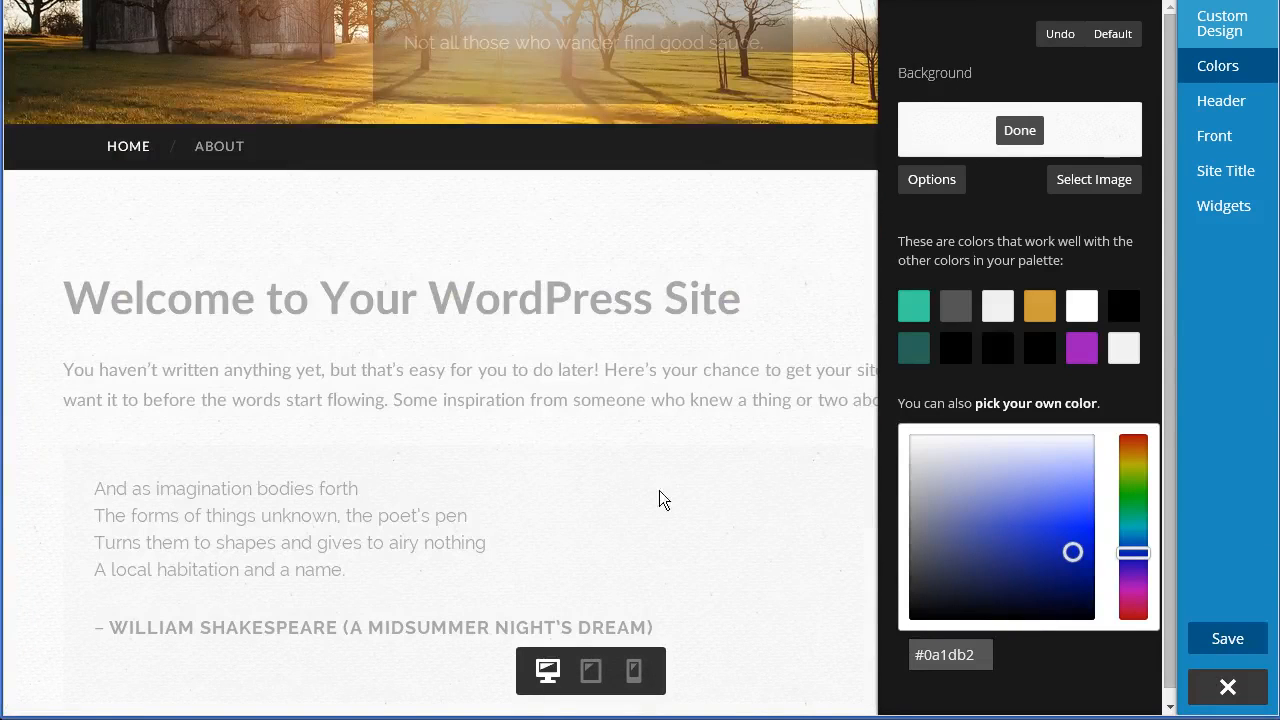
pyautogui.scroll(-1, 731, 566)
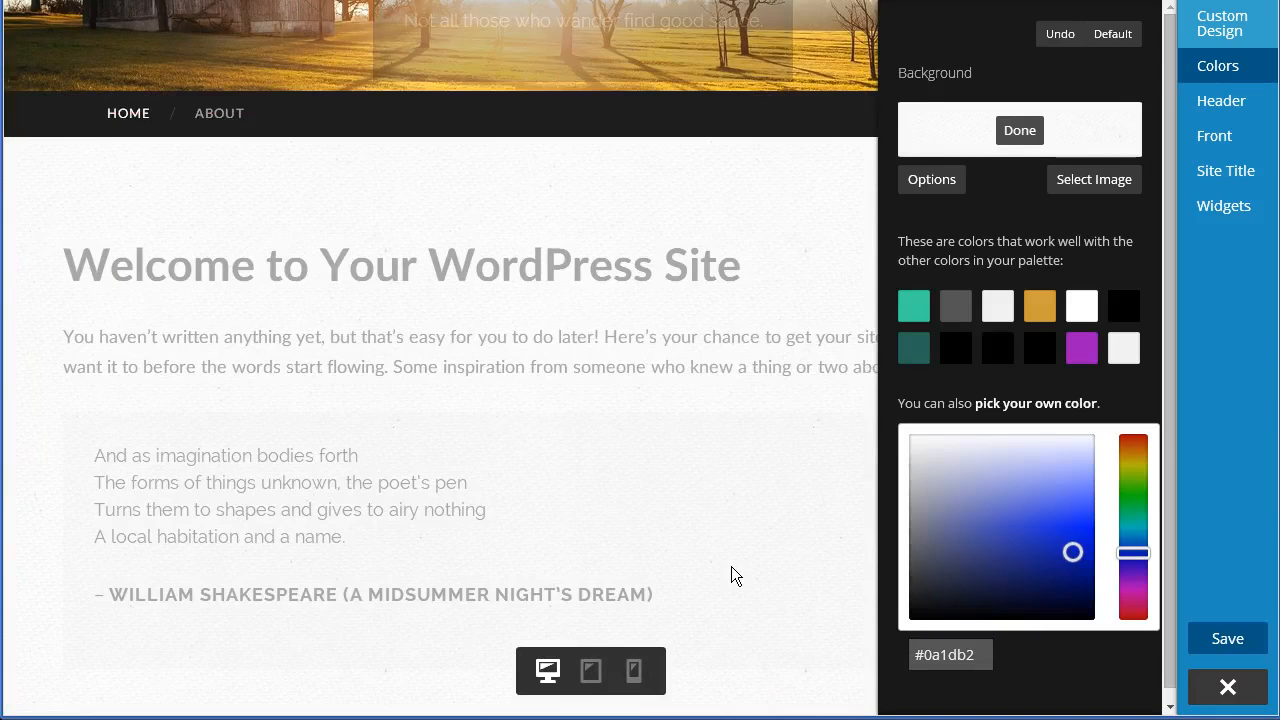
pyautogui.scroll(4, 731, 566)
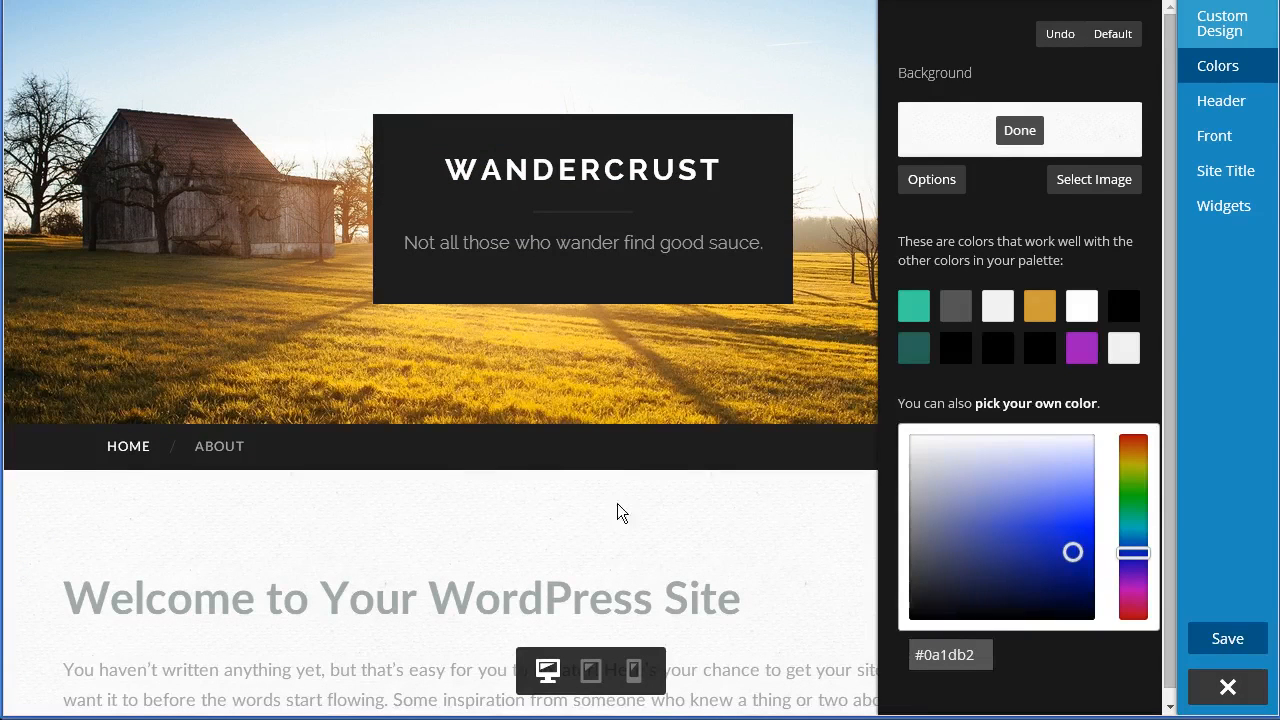
pyautogui.scroll(-2, 649, 483)
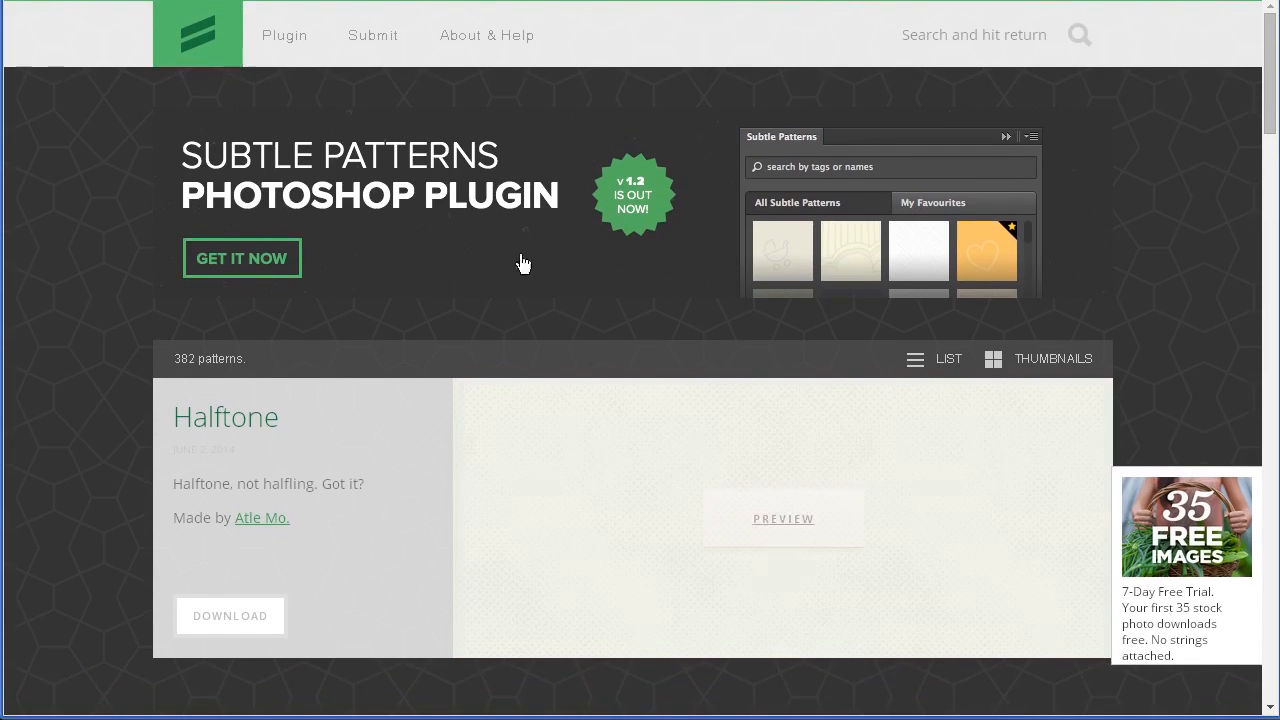
# - Switch to the Subtle Patterns website and preview background patterns such as Halftone and Geometry 2
pyautogui.moveTo(617, 582)
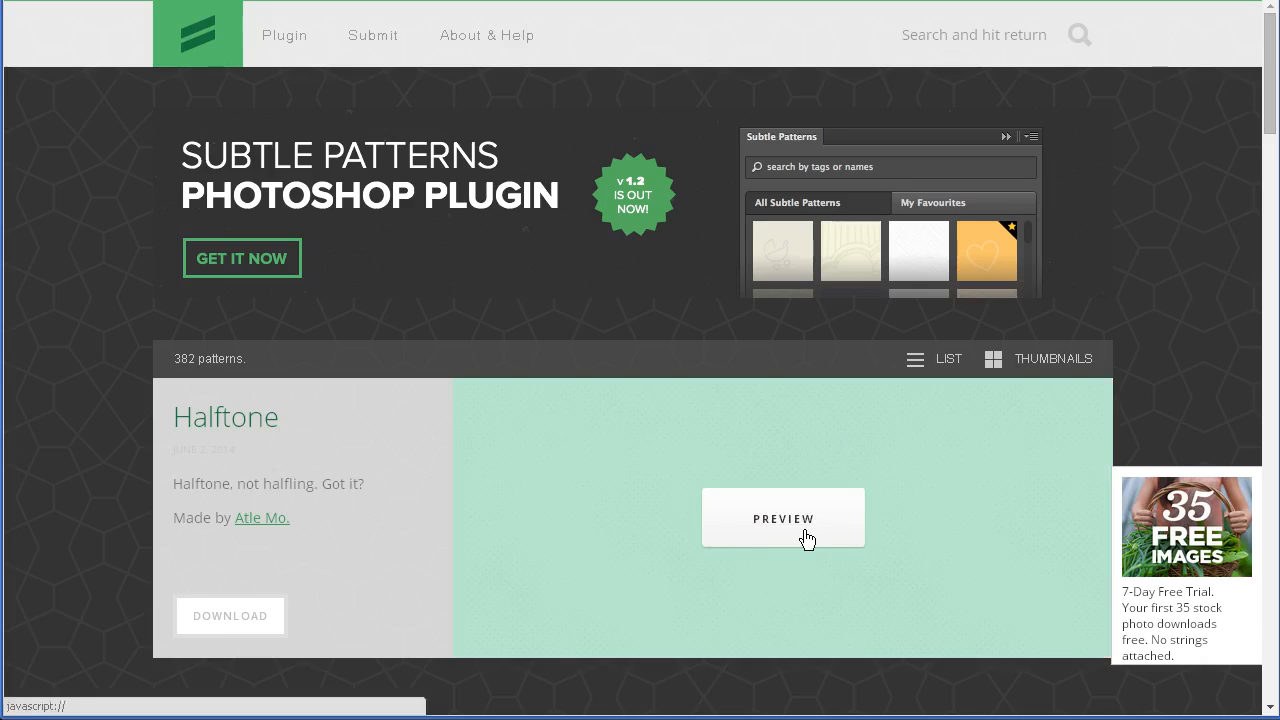
pyautogui.click(805, 535)
pyautogui.scroll(-2, 497, 544)
pyautogui.scroll(-2, 497, 544)
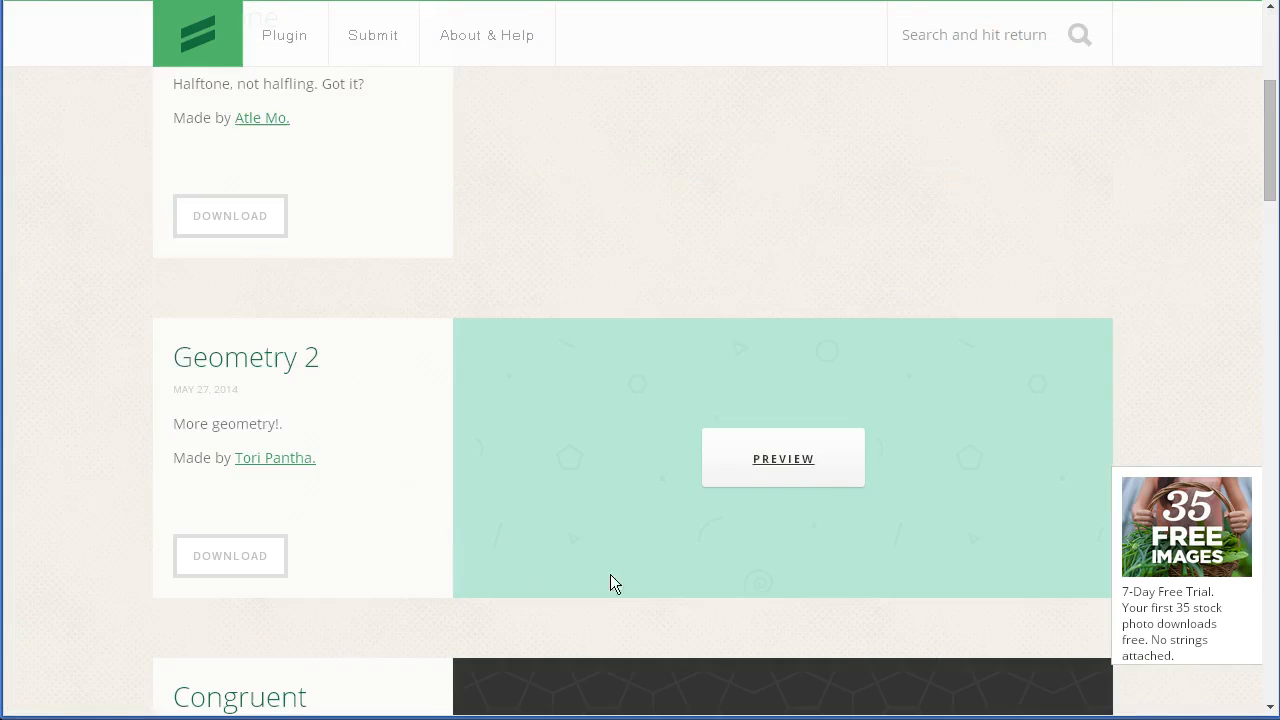
pyautogui.click(797, 464)
pyautogui.scroll(4, 491, 500)
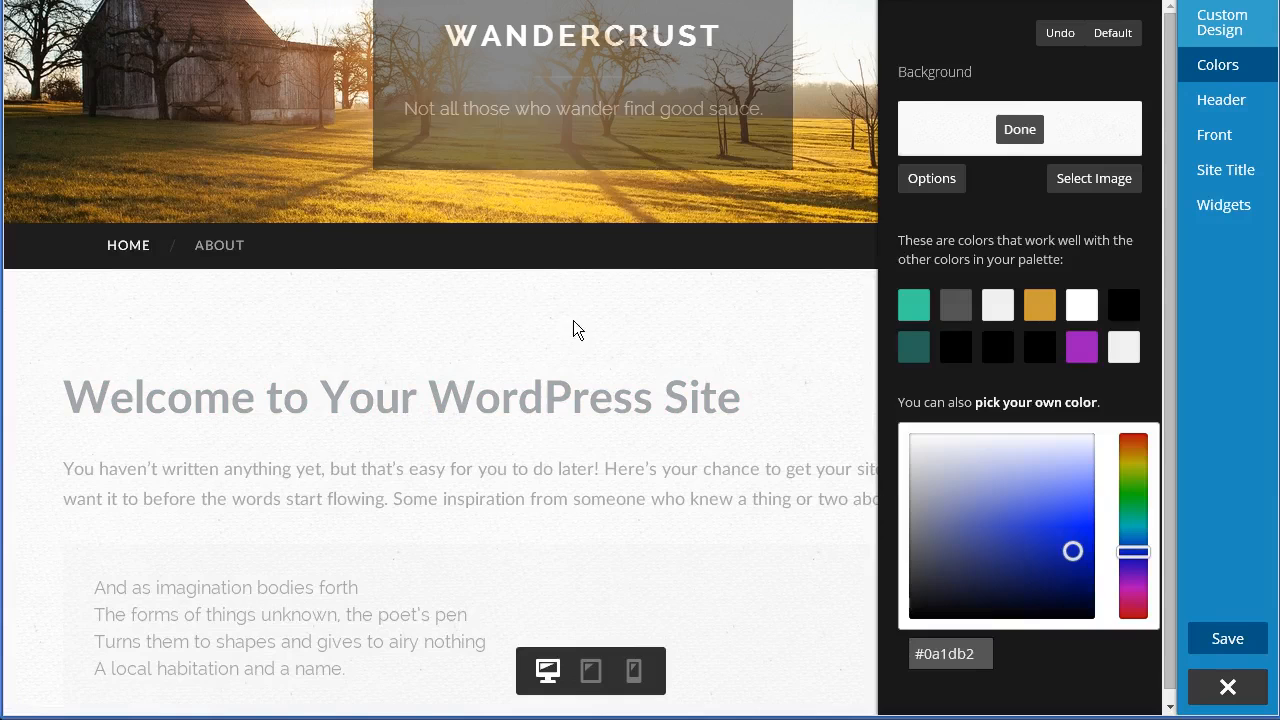
# - Close the background editor and apply the white-and-gold featured colour palette
pyautogui.click(1020, 130)
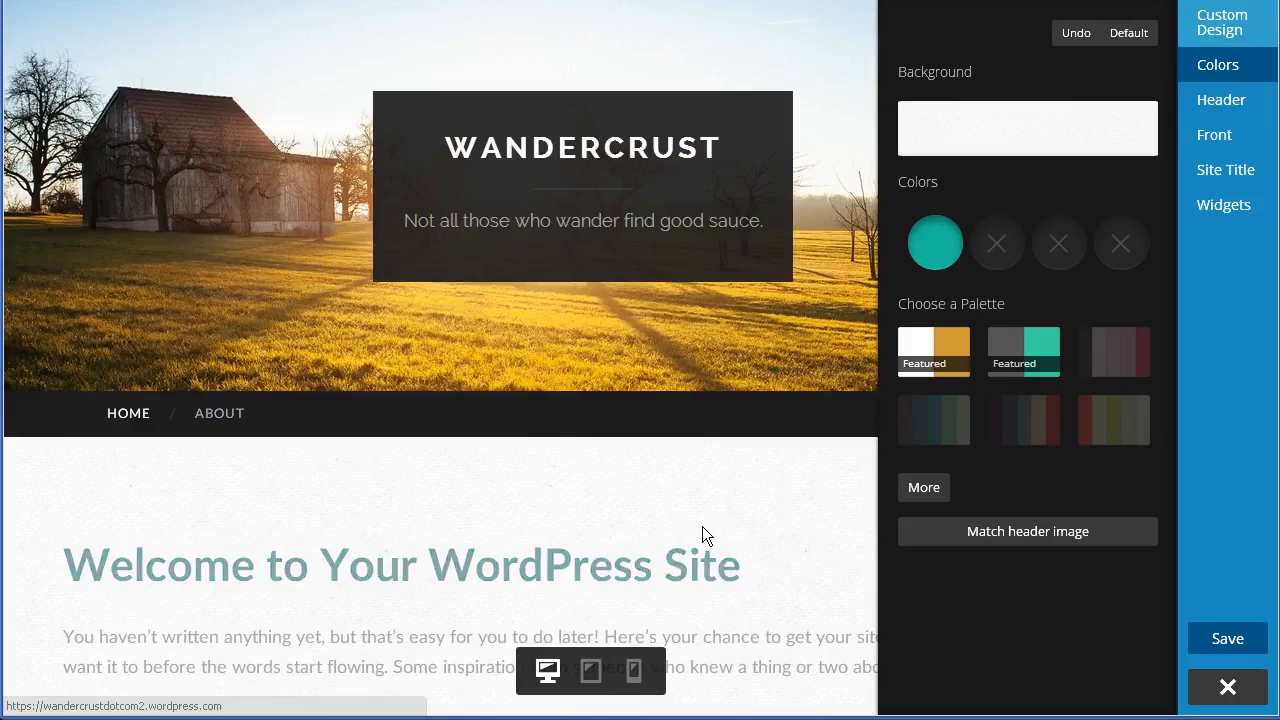
pyautogui.scroll(-1, 702, 526)
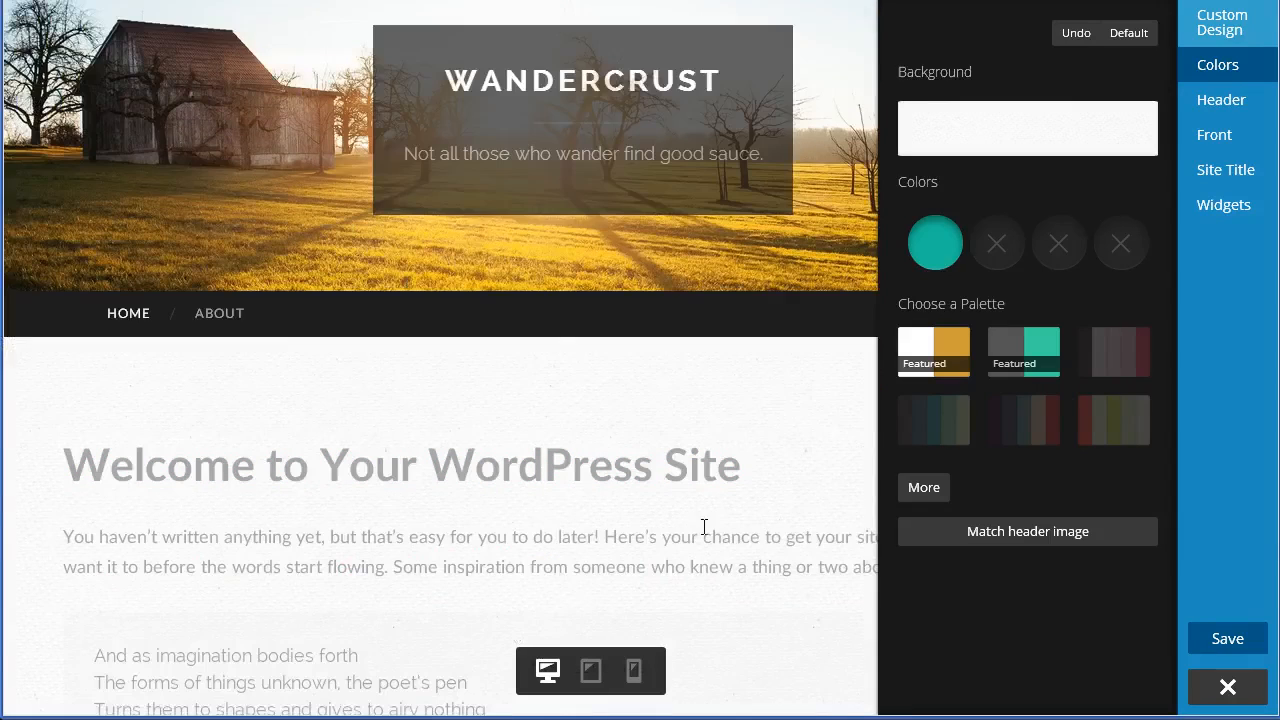
pyautogui.click(1020, 358)
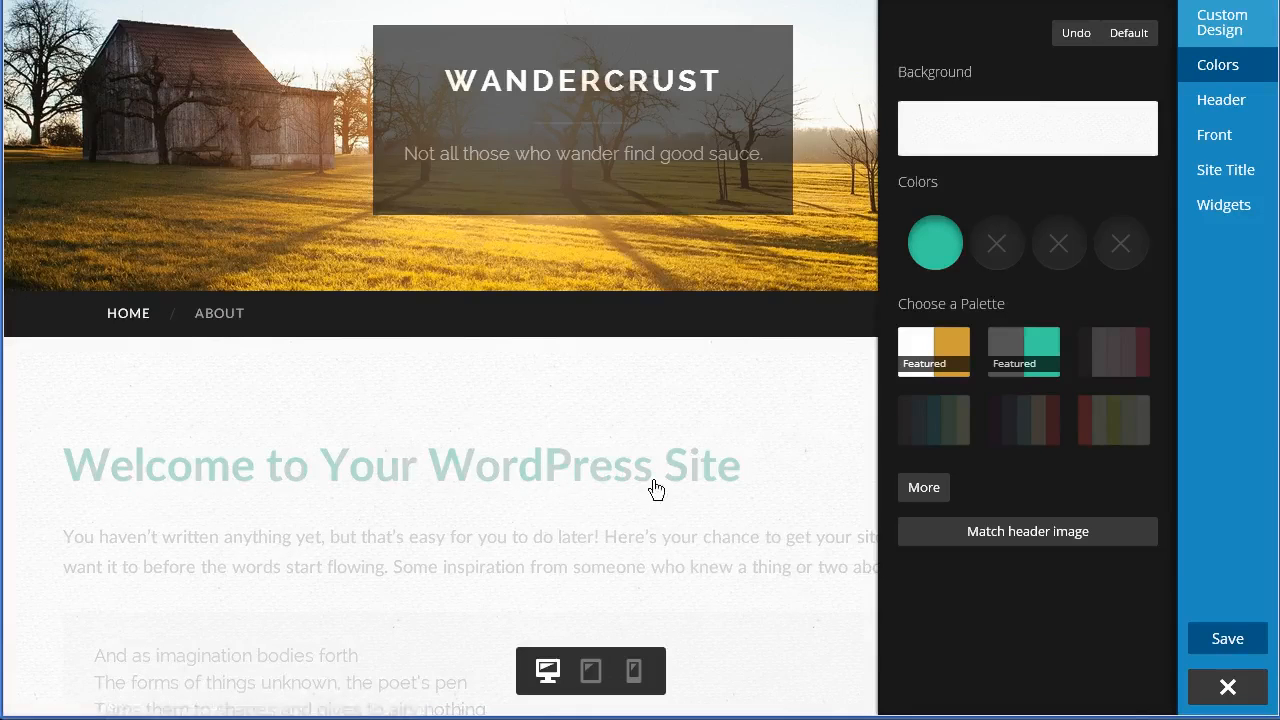
pyautogui.click(947, 357)
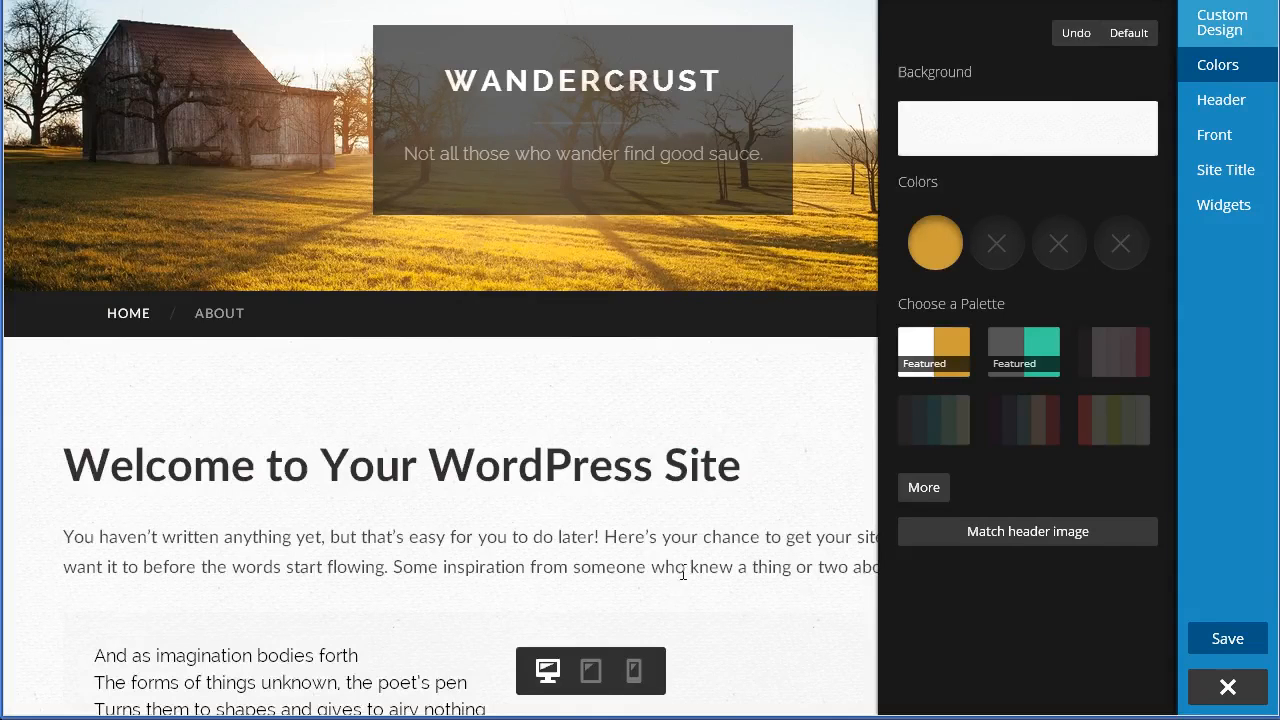
pyautogui.scroll(-2, 683, 573)
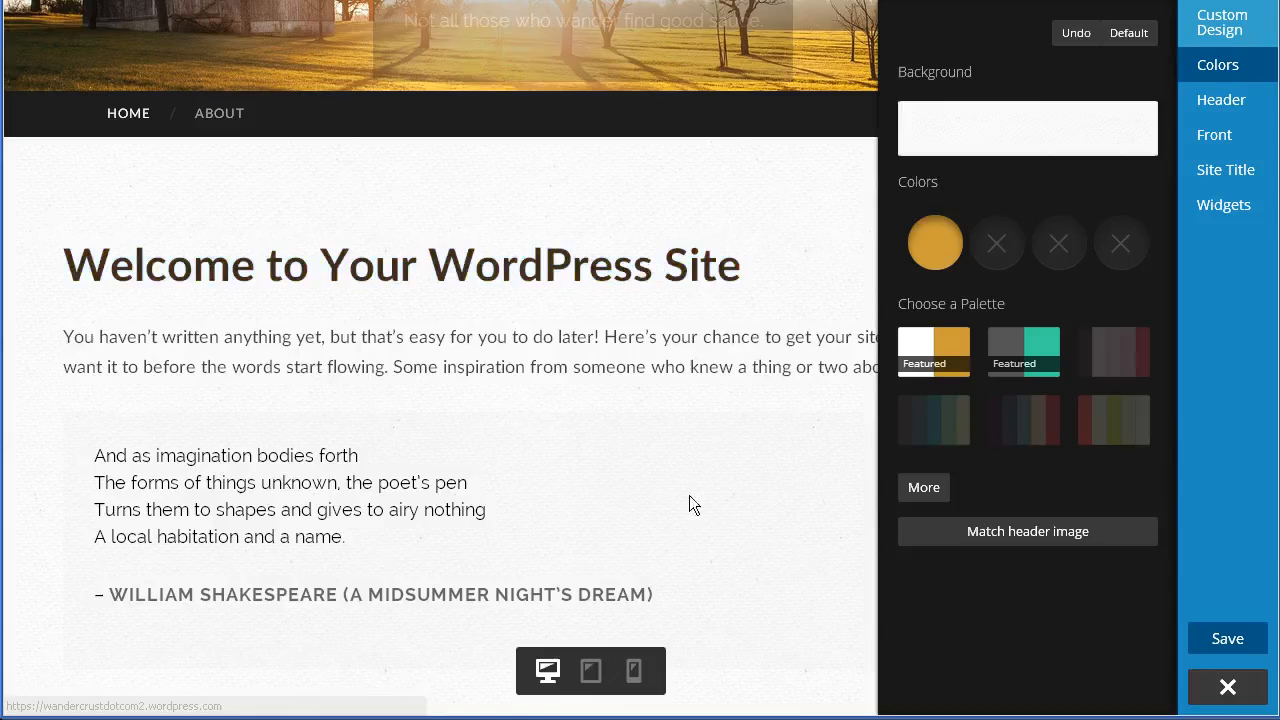
pyautogui.scroll(2, 680, 496)
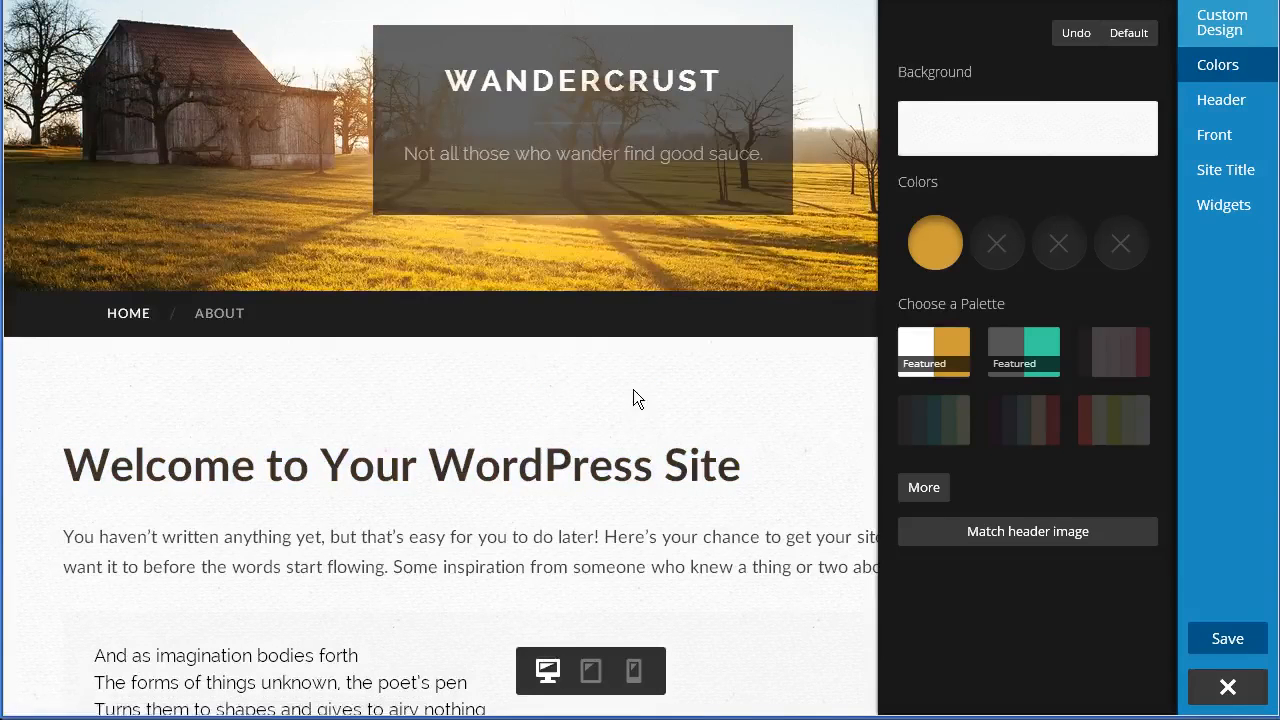
pyautogui.scroll(1, 633, 389)
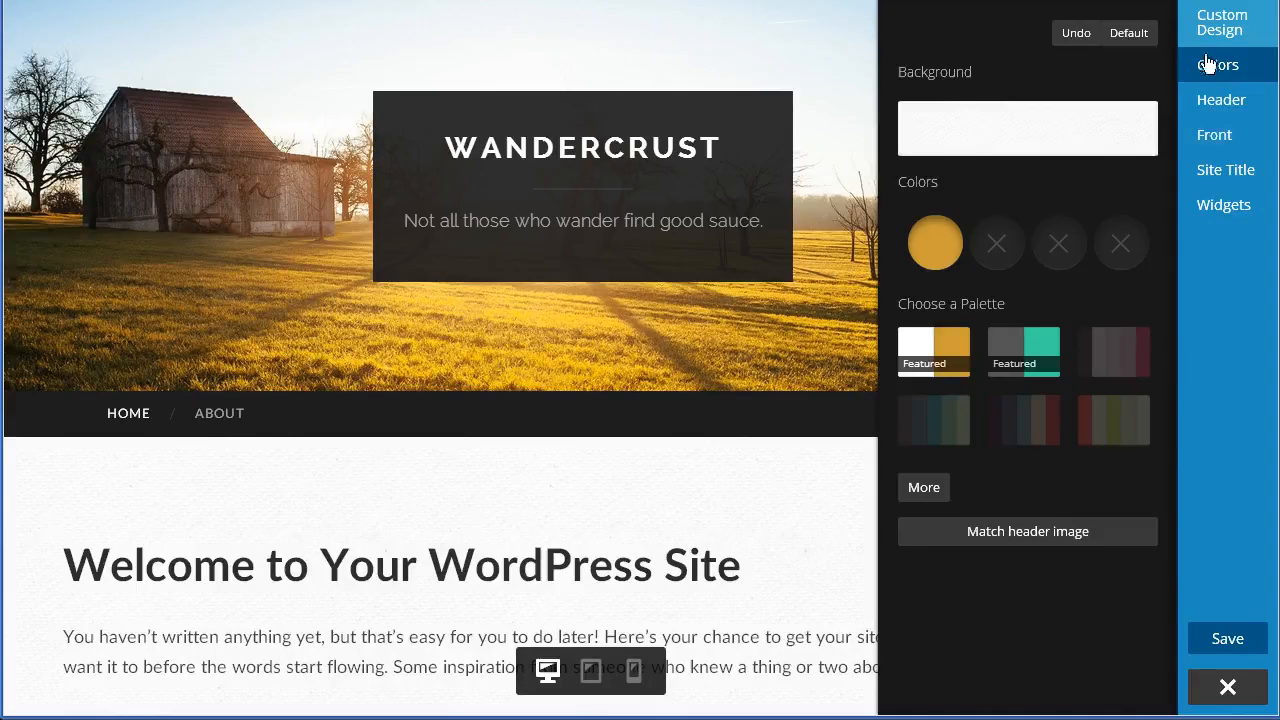
# - Open the header settings and hide the current header image
pyautogui.click(1241, 114)
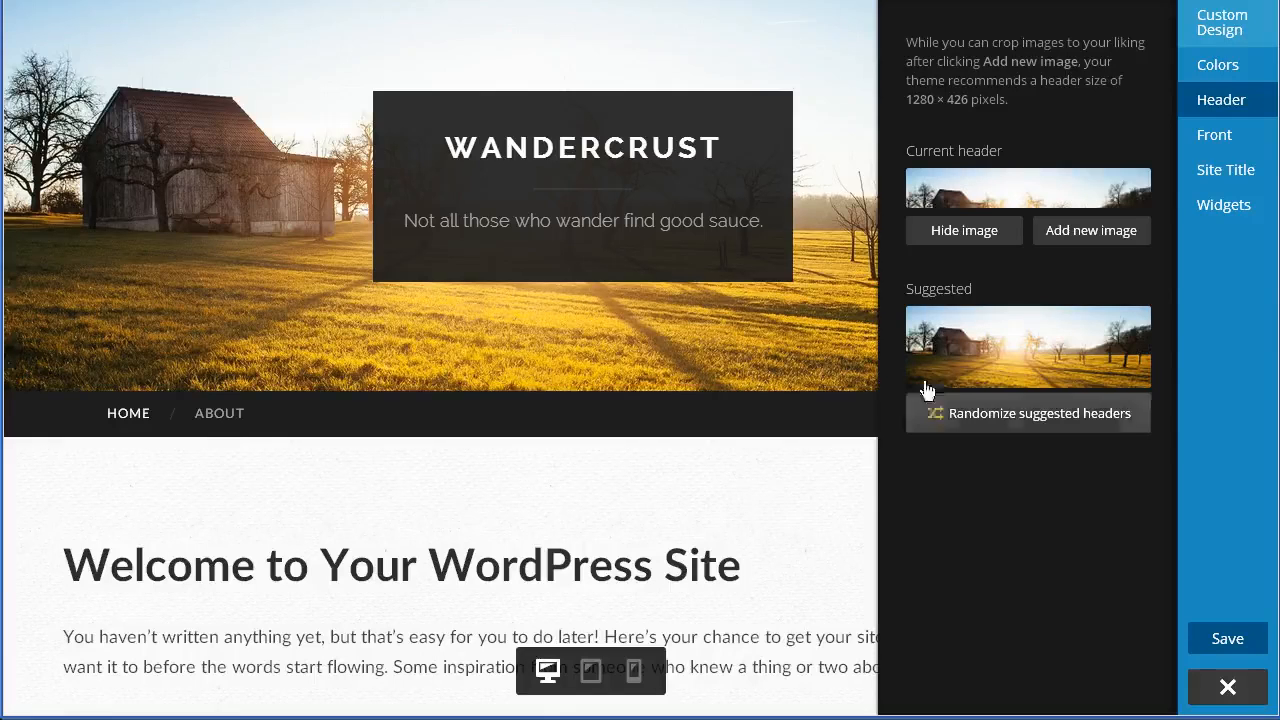
pyautogui.click(1002, 240)
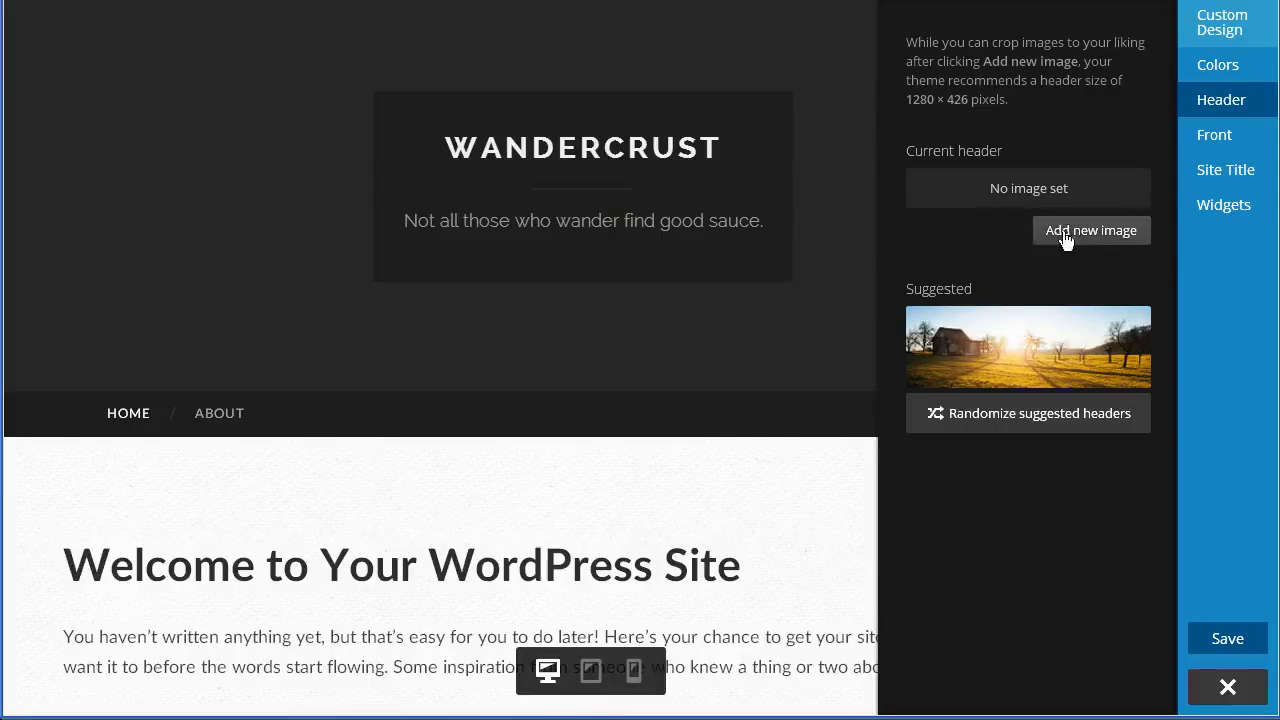
# - Upload customHeader.jpg from the 07_begin folder as a new header image, then close the image chooser
pyautogui.click(1113, 240)
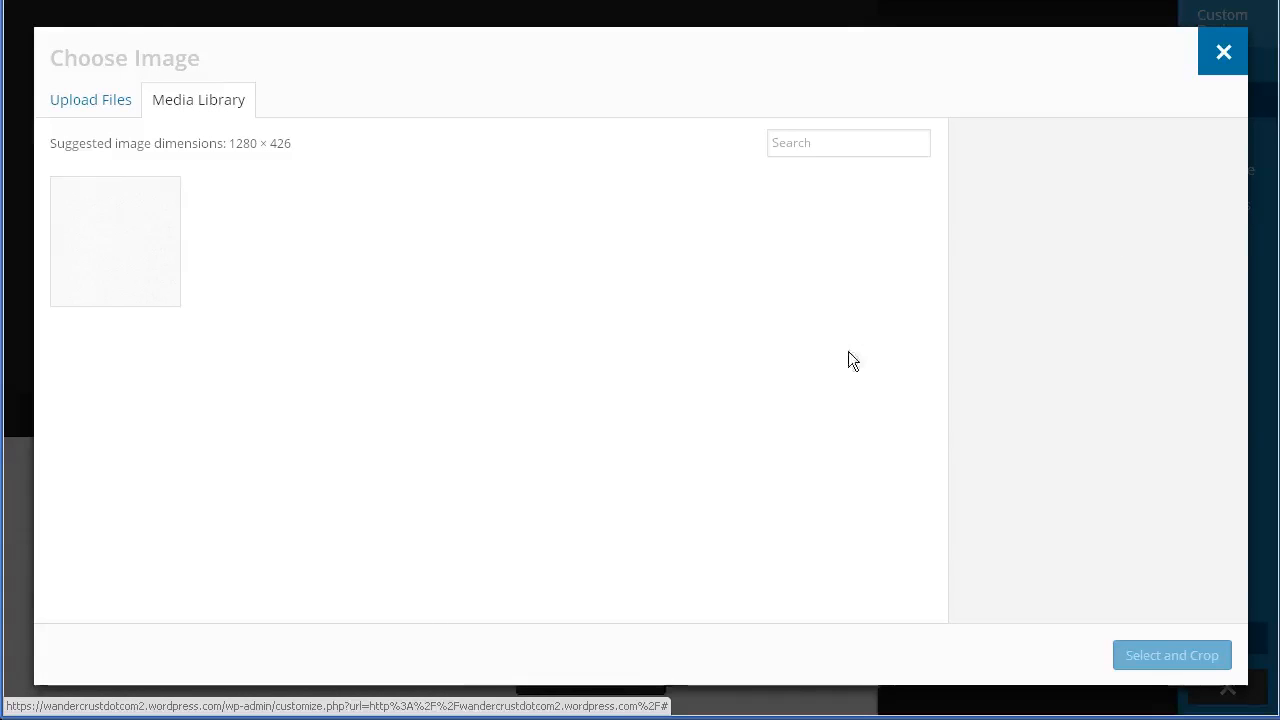
pyautogui.click(70, 104)
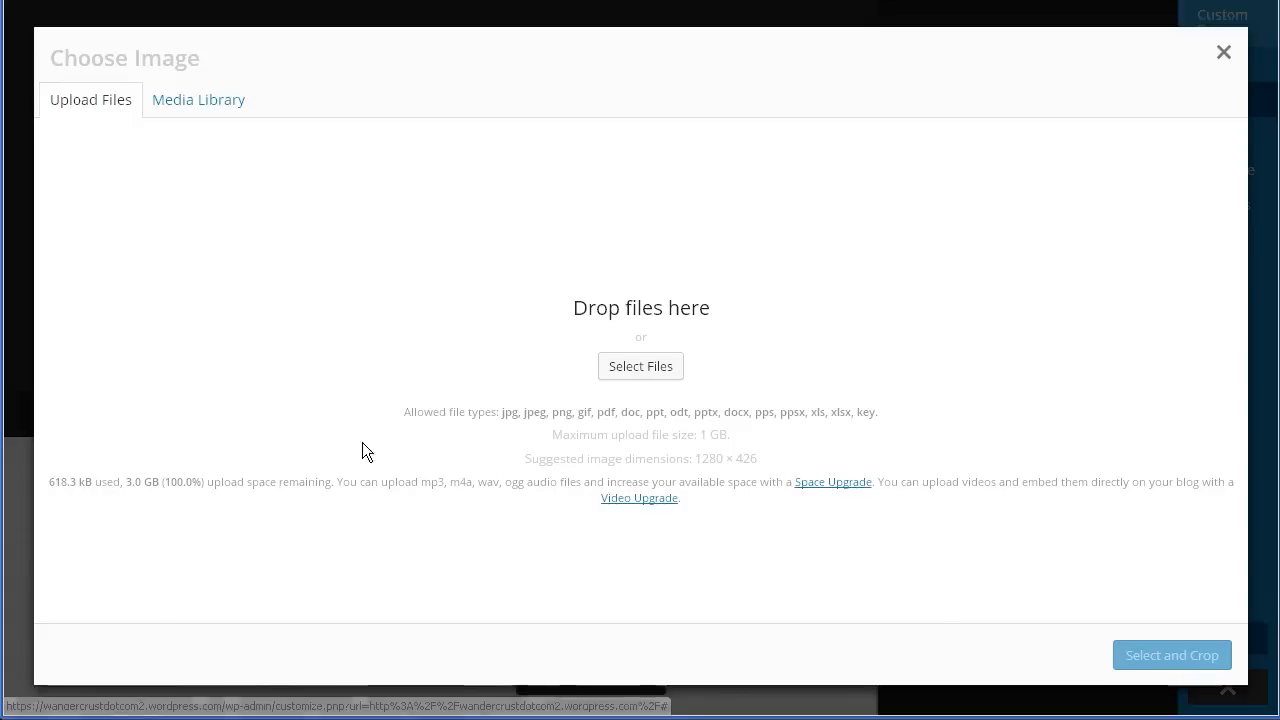
pyautogui.click(669, 370)
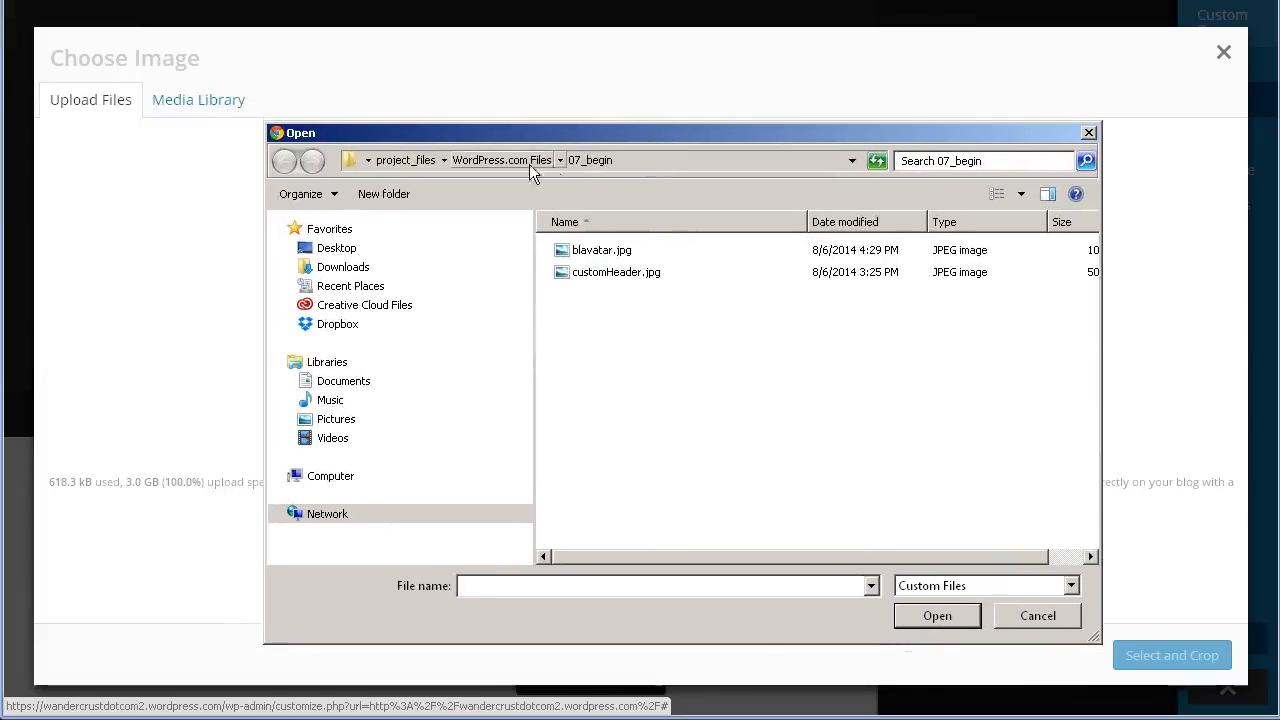
pyautogui.click(497, 160)
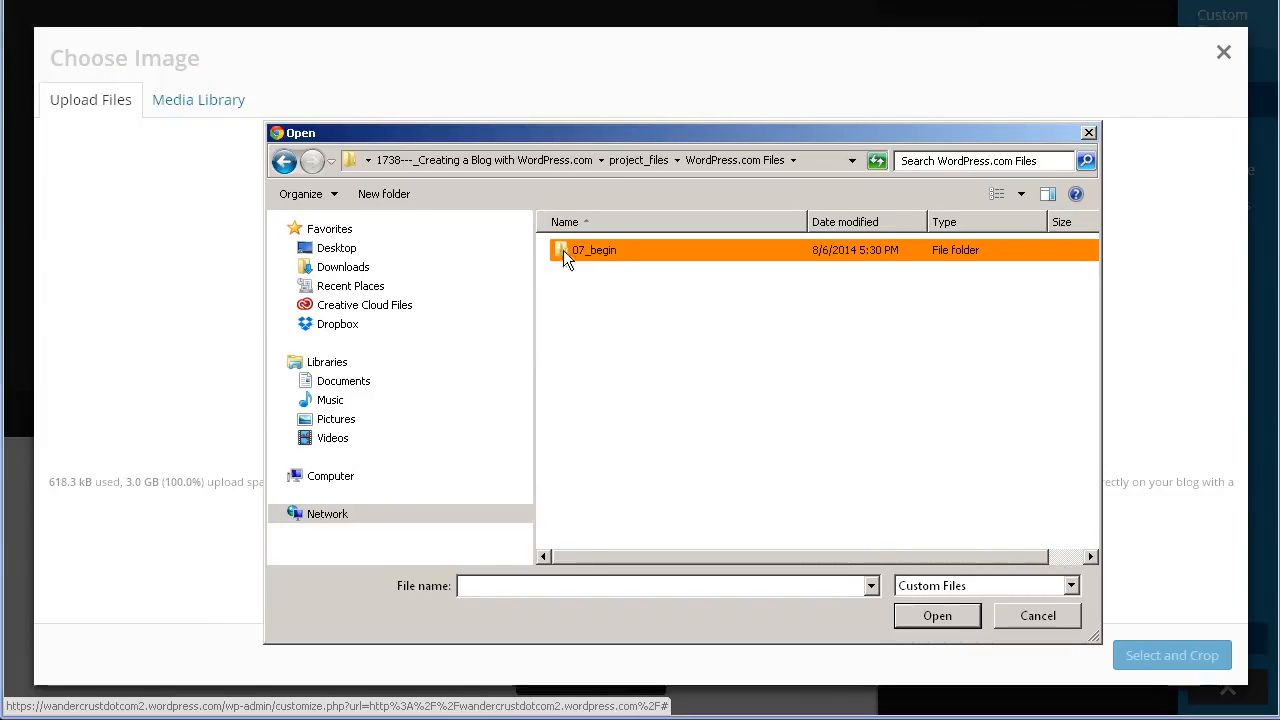
pyautogui.doubleClick(611, 252)
pyautogui.click(580, 273)
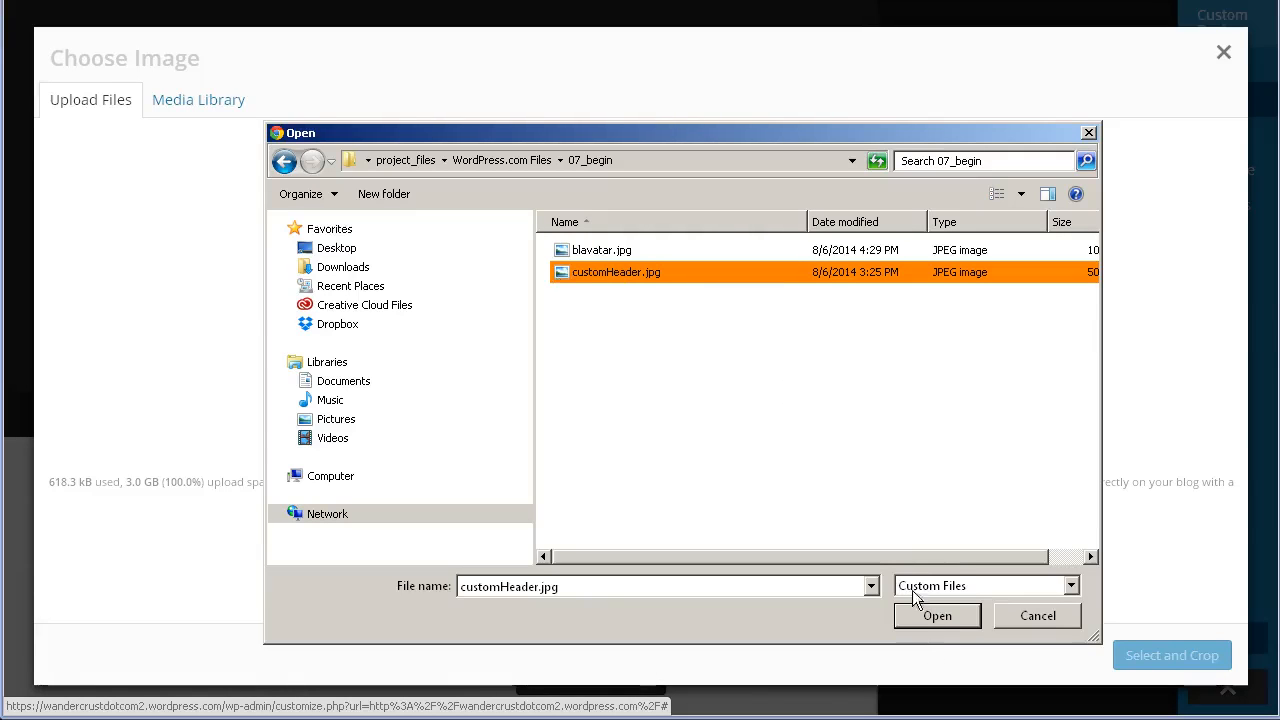
pyautogui.click(950, 616)
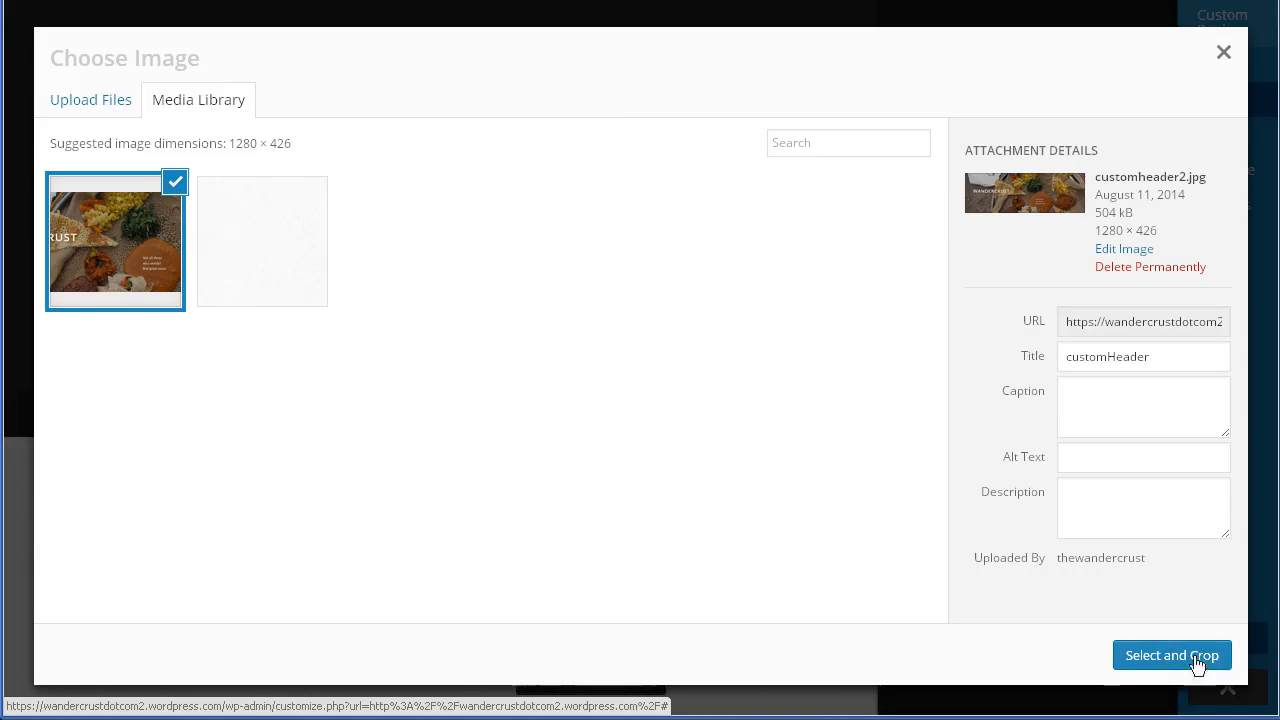
pyautogui.click(1224, 56)
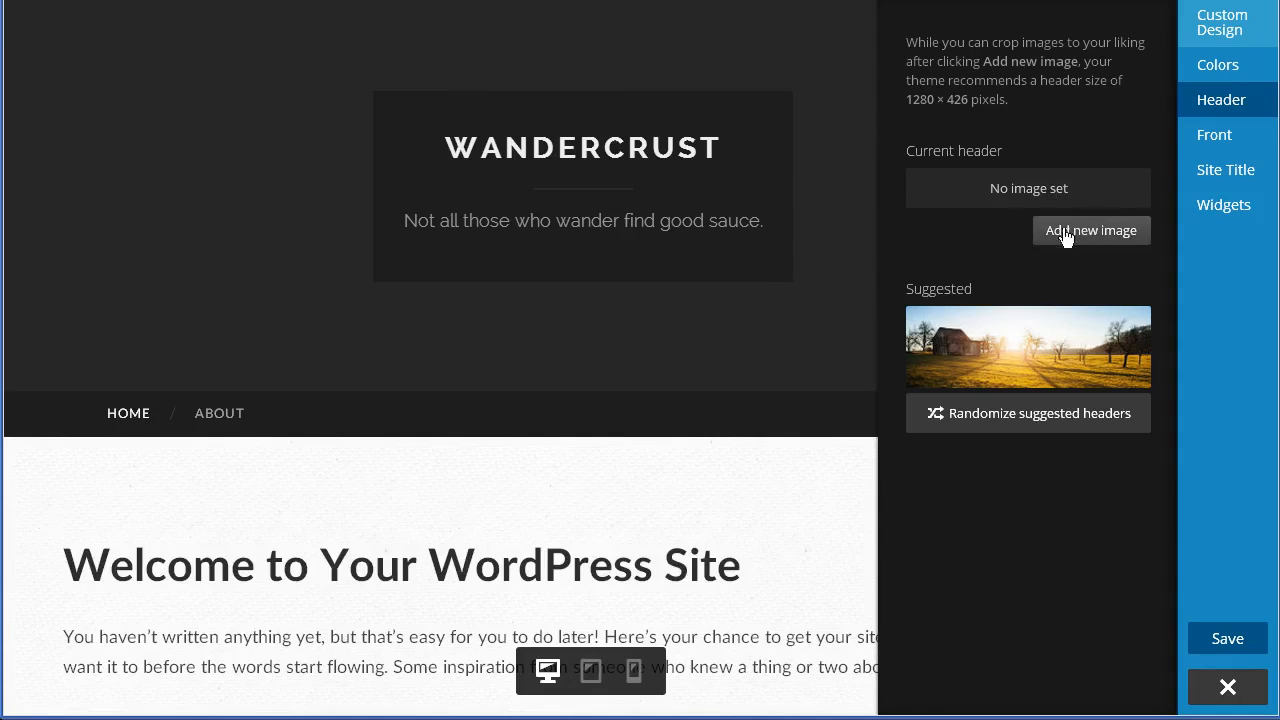
# - Choose the uploaded customheader2 image as the header and skip cropping
pyautogui.click(1121, 236)
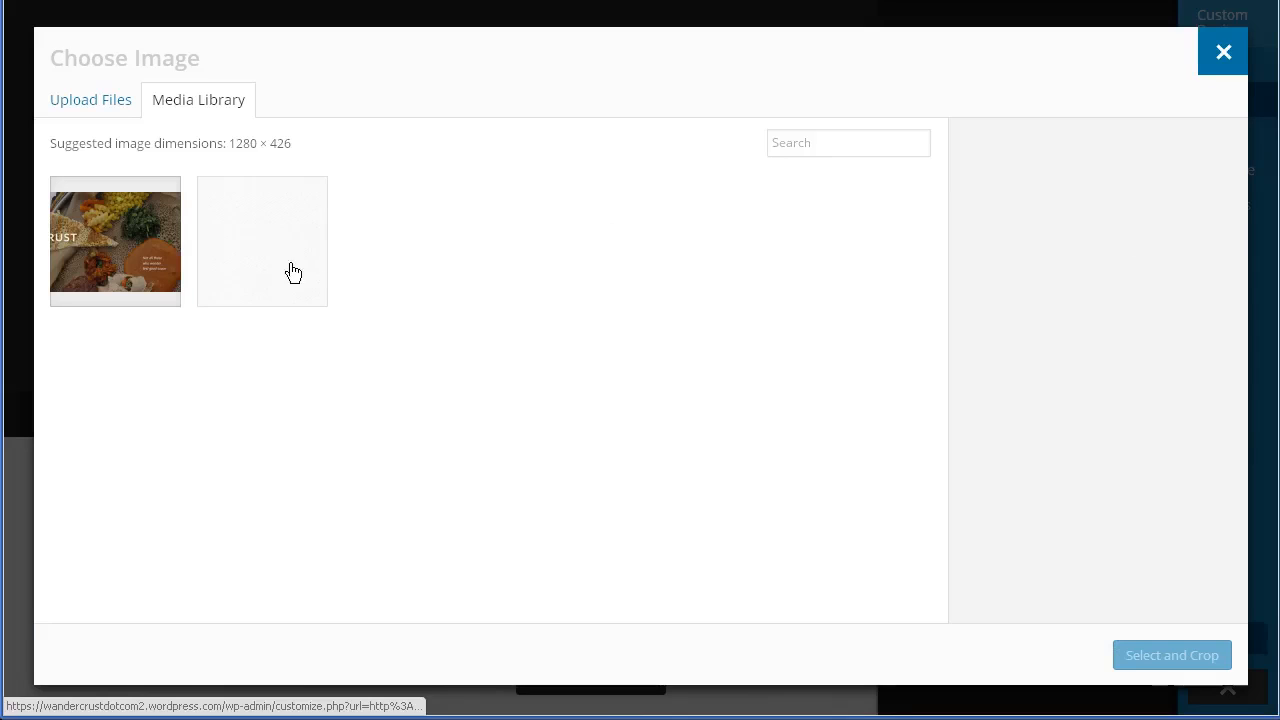
pyautogui.click(110, 245)
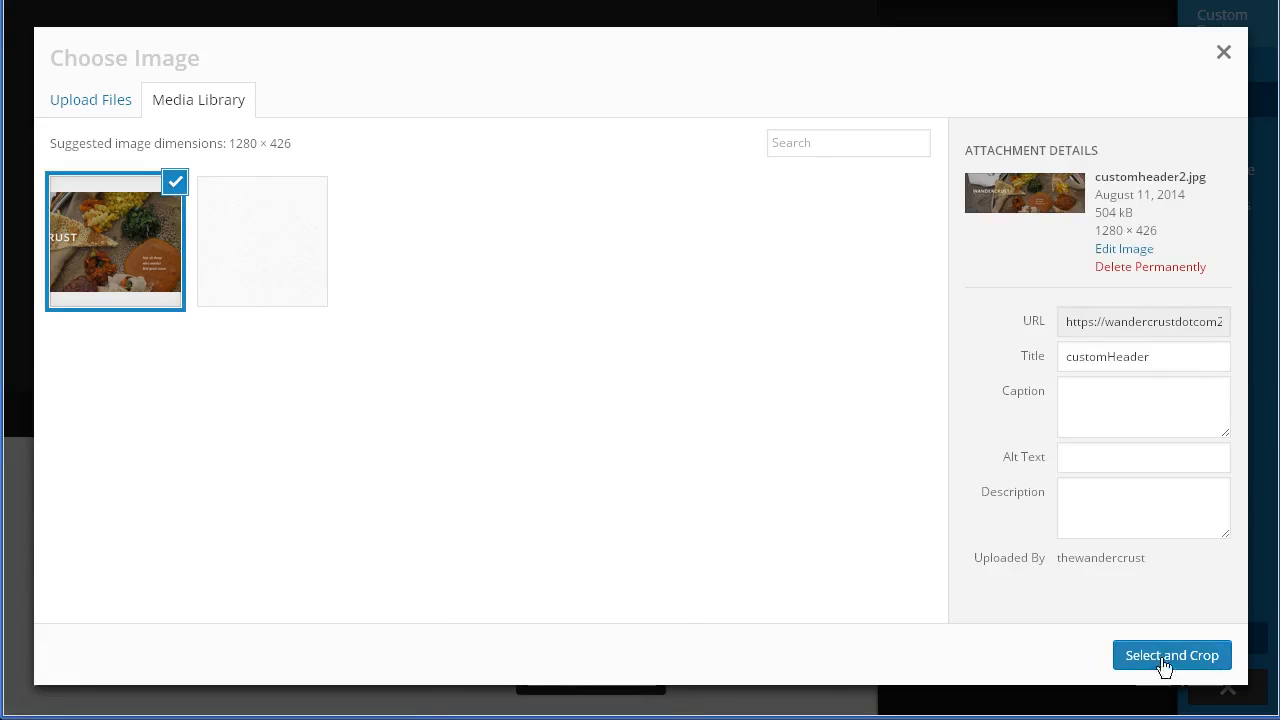
pyautogui.click(1200, 662)
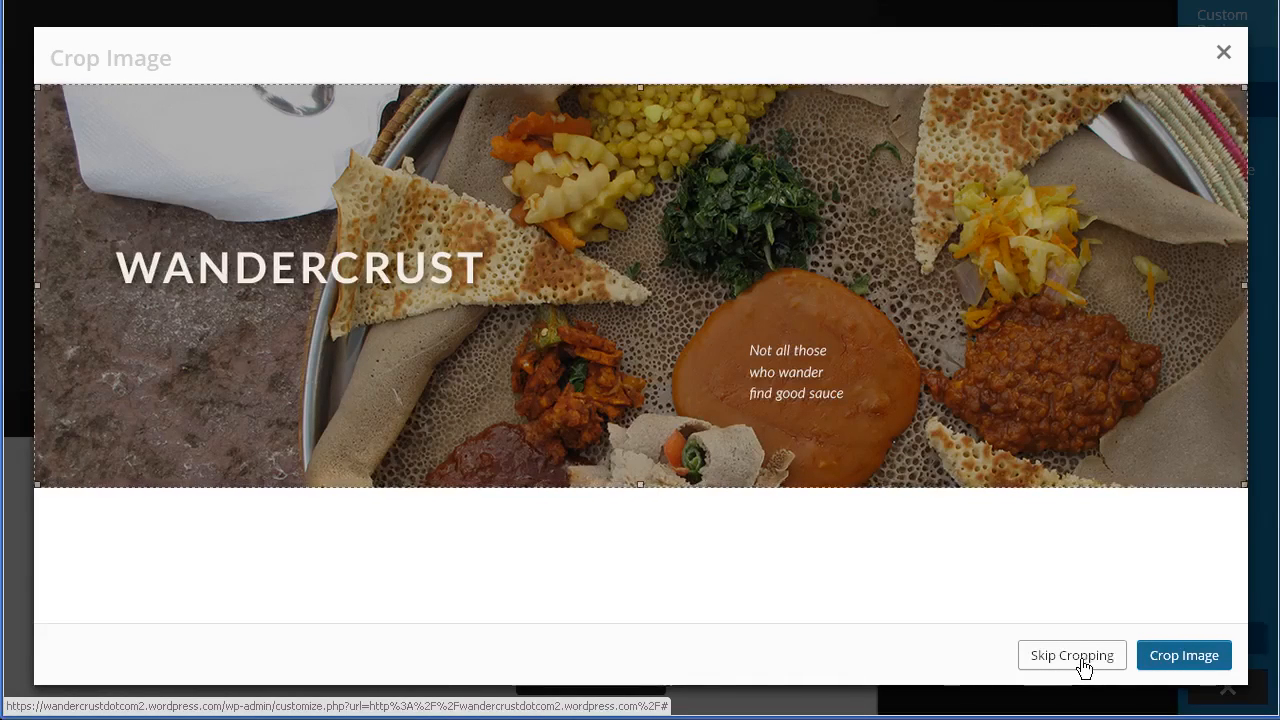
pyautogui.click(1186, 673)
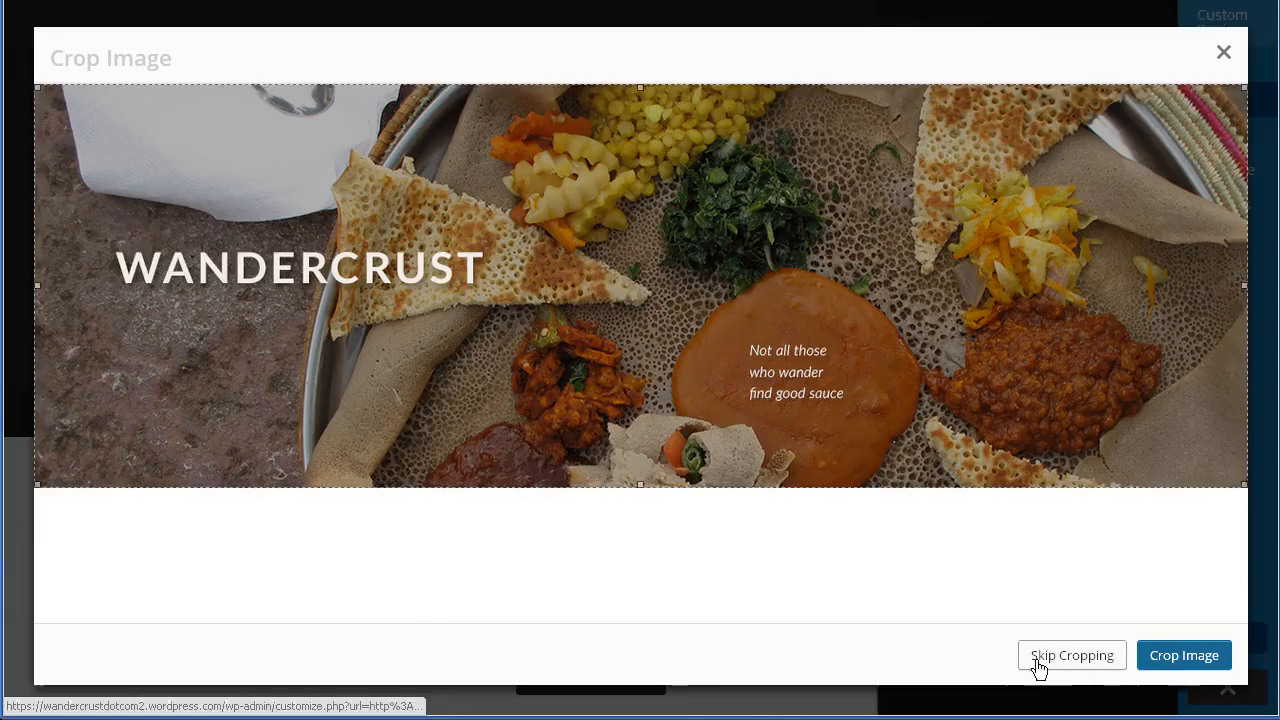
pyautogui.click(1072, 656)
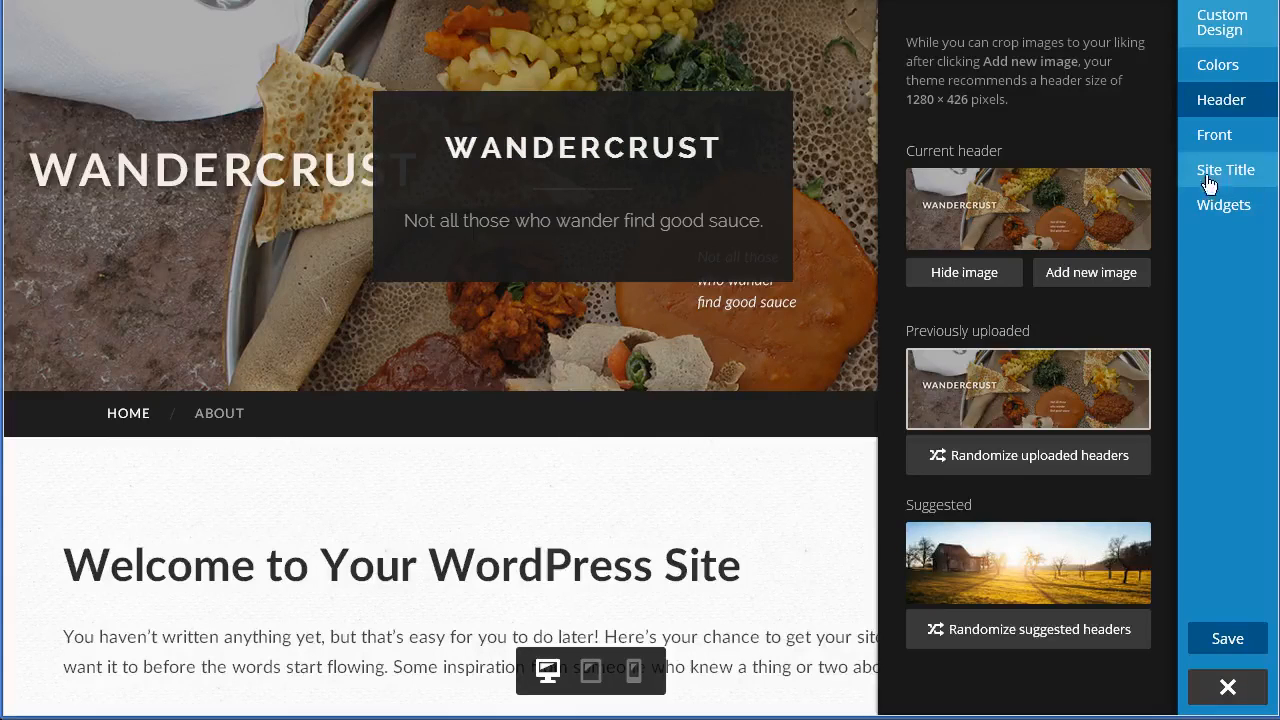
# - In the site title settings, turn off Display Header Text so the title overlay disappears
pyautogui.click(1249, 180)
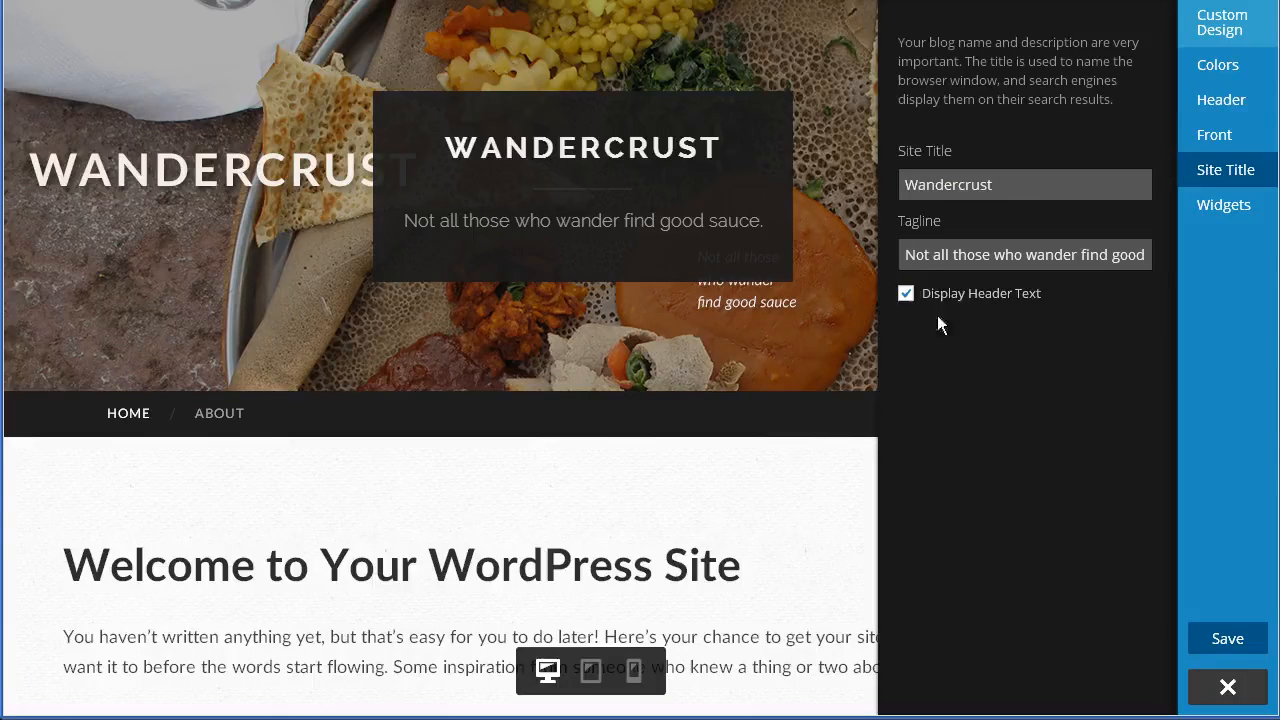
pyautogui.click(906, 294)
pyautogui.click(906, 294)
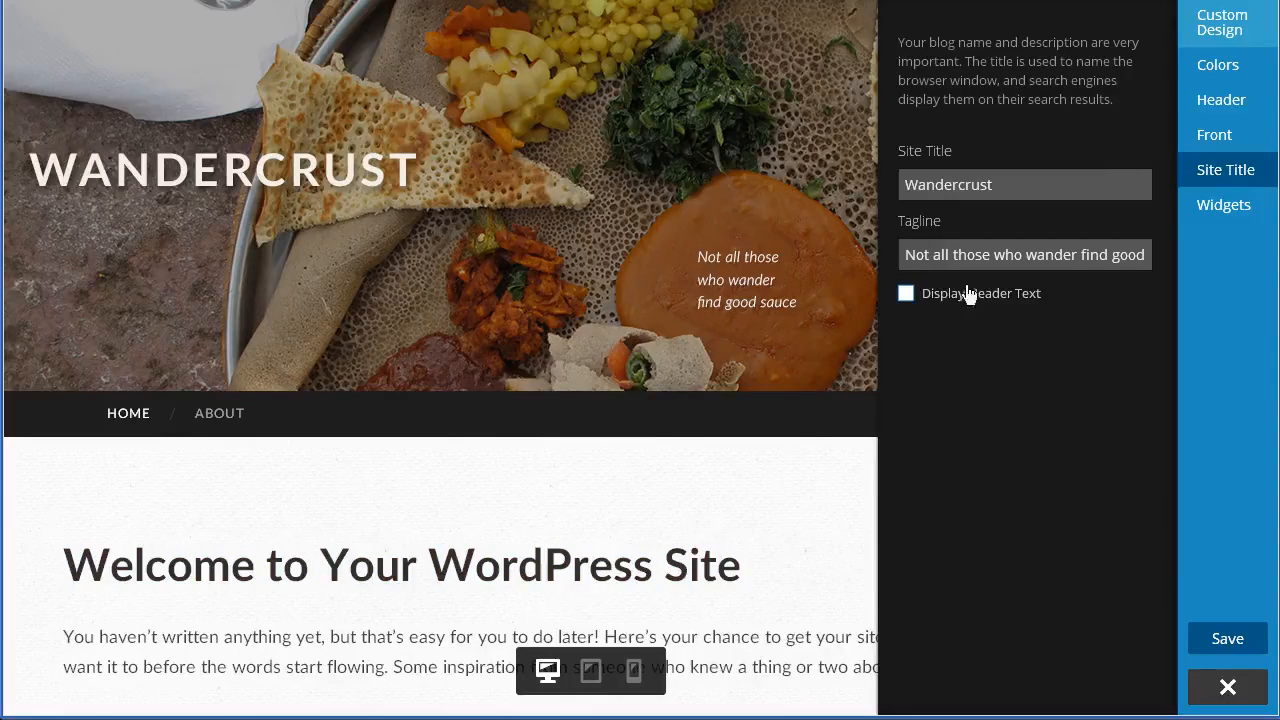
pyautogui.click(905, 294)
pyautogui.click(905, 294)
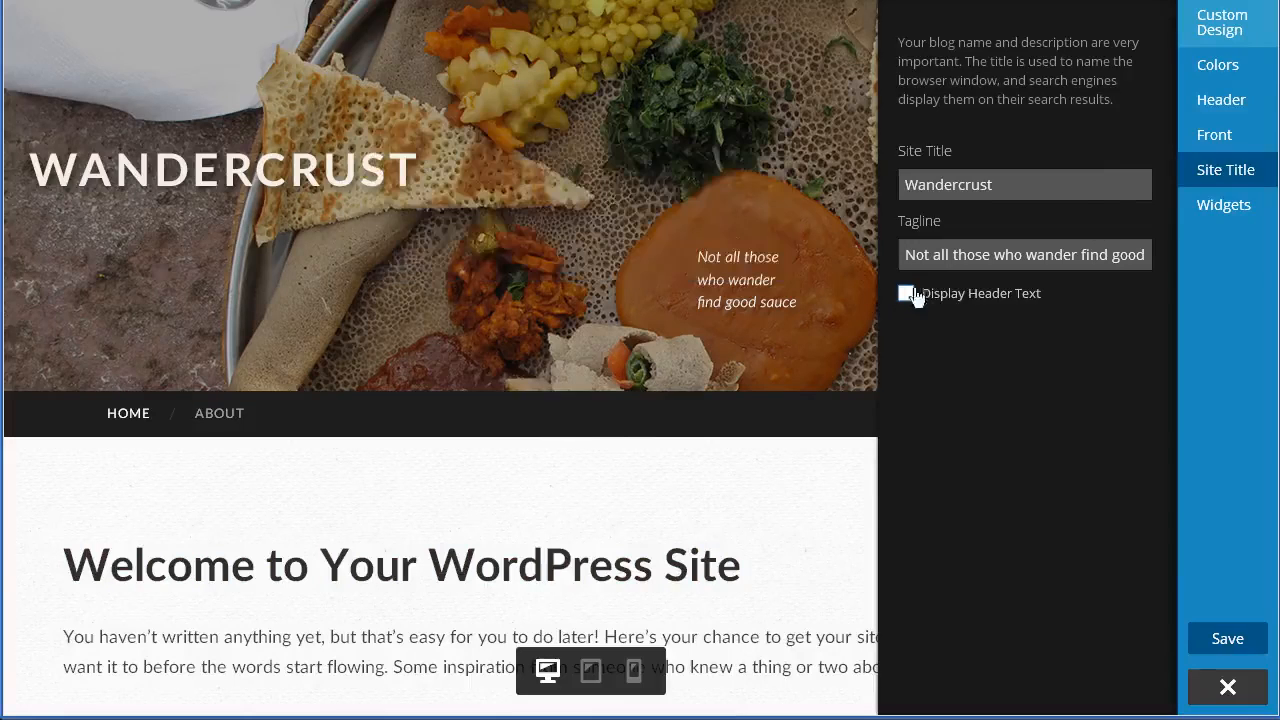
pyautogui.click(1228, 176)
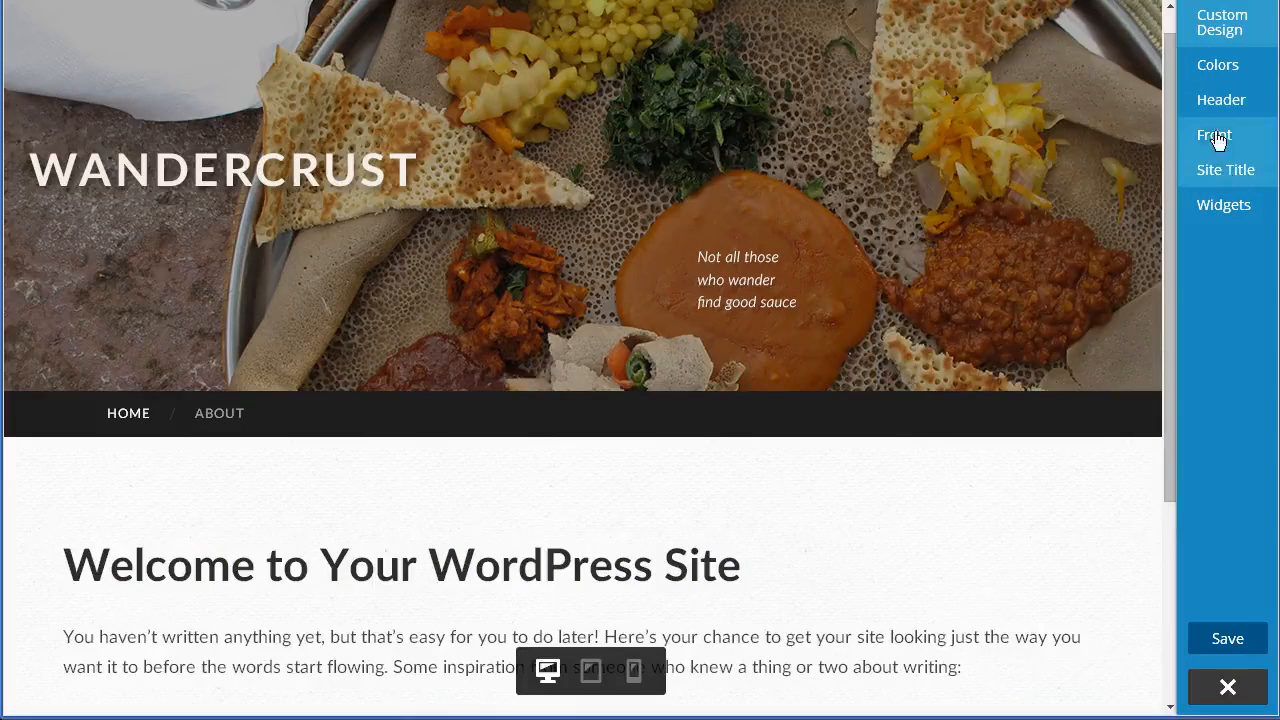
# - Open the front page settings and then the widgets section to review their options
pyautogui.click(1233, 144)
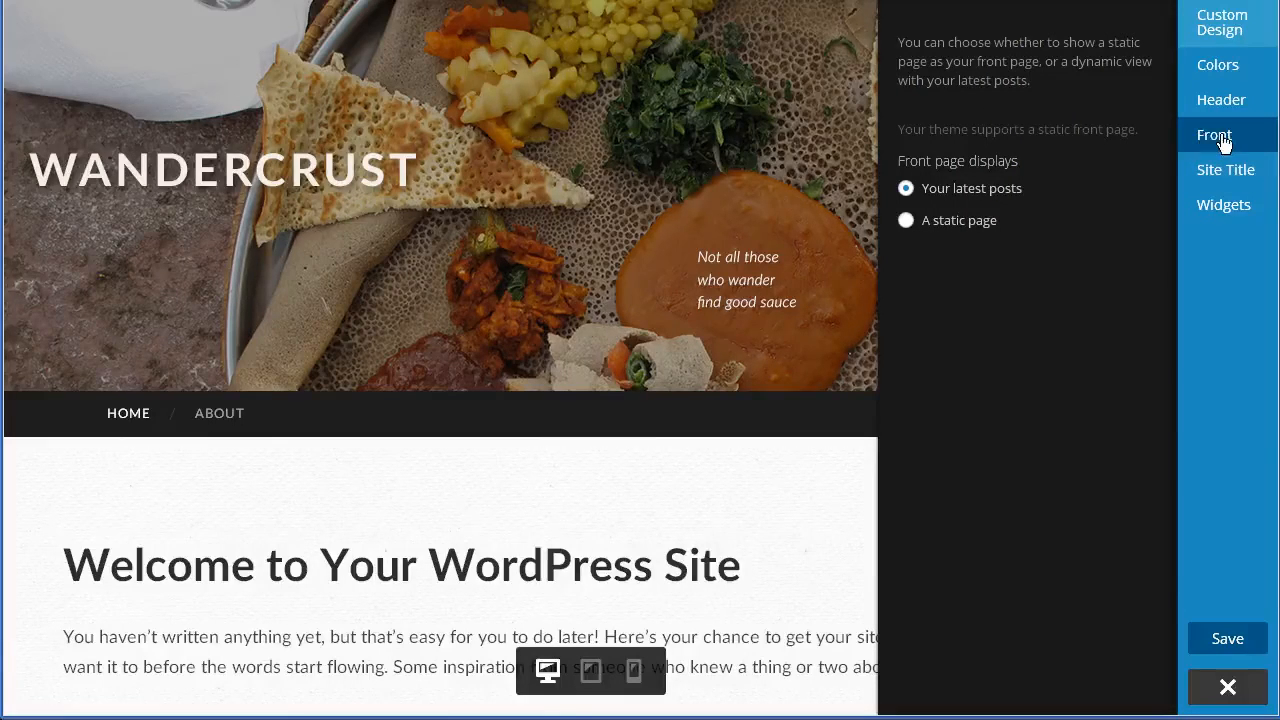
pyautogui.click(1209, 216)
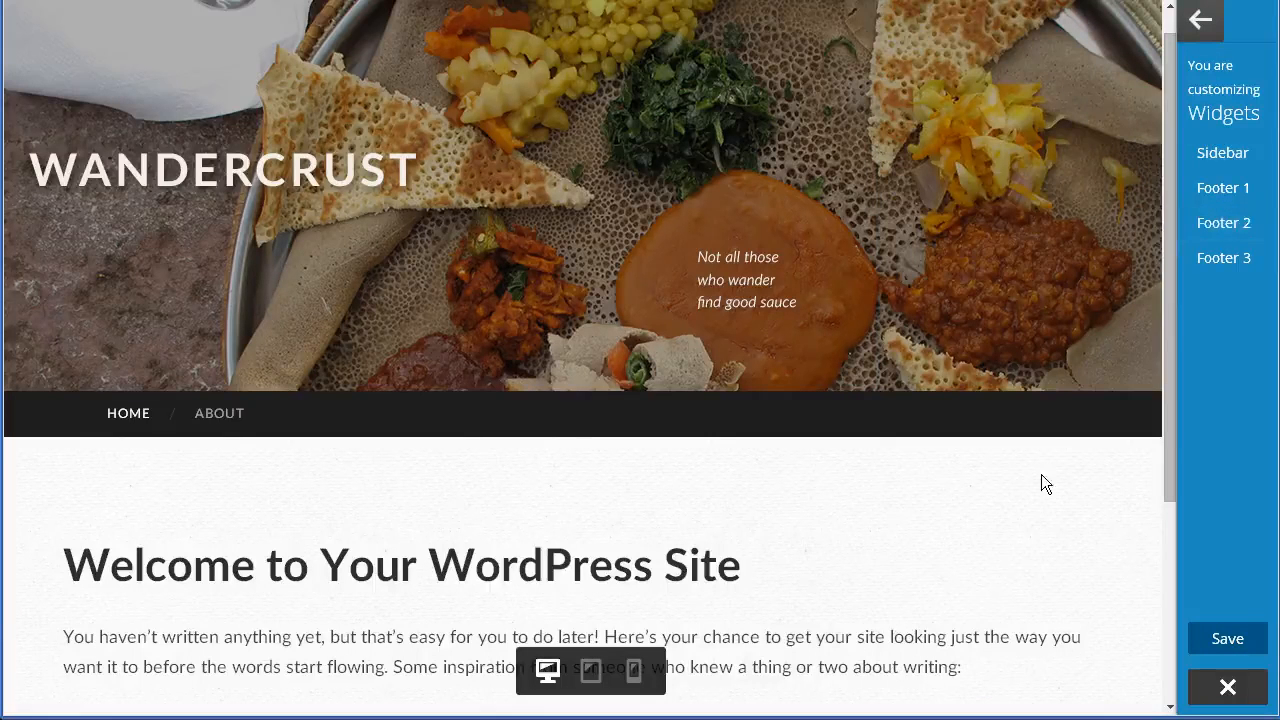